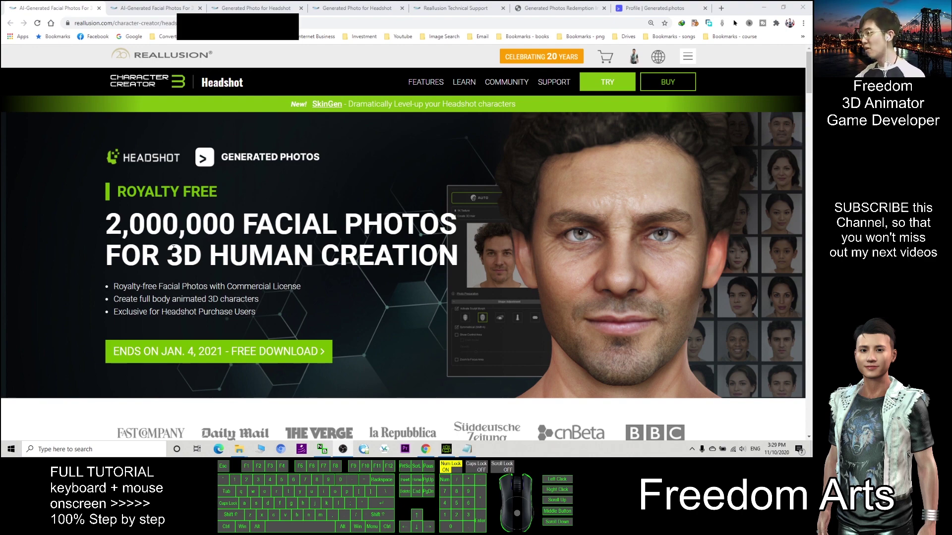
Return to the Headshot promotion page and open the one-month free Generated Photos access offer.
left_click(450, 451)
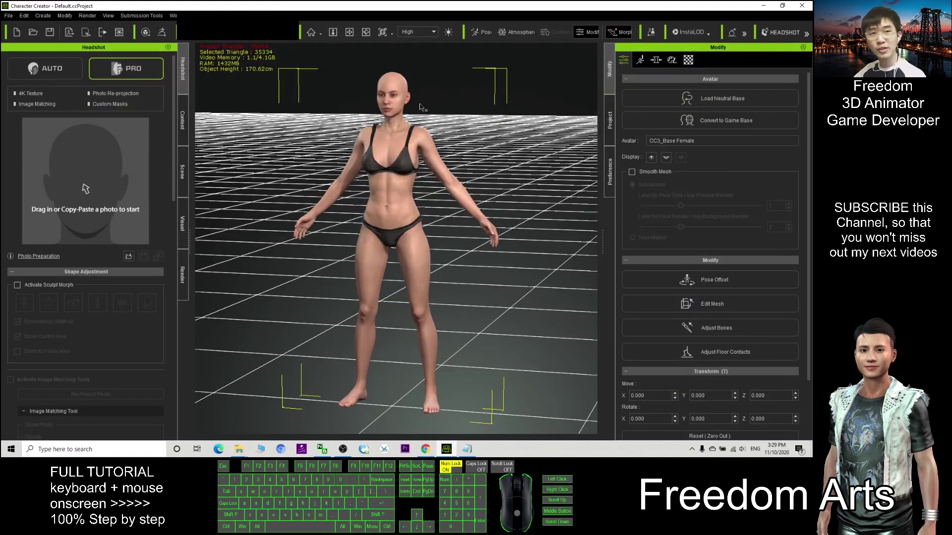
left_click(425, 449)
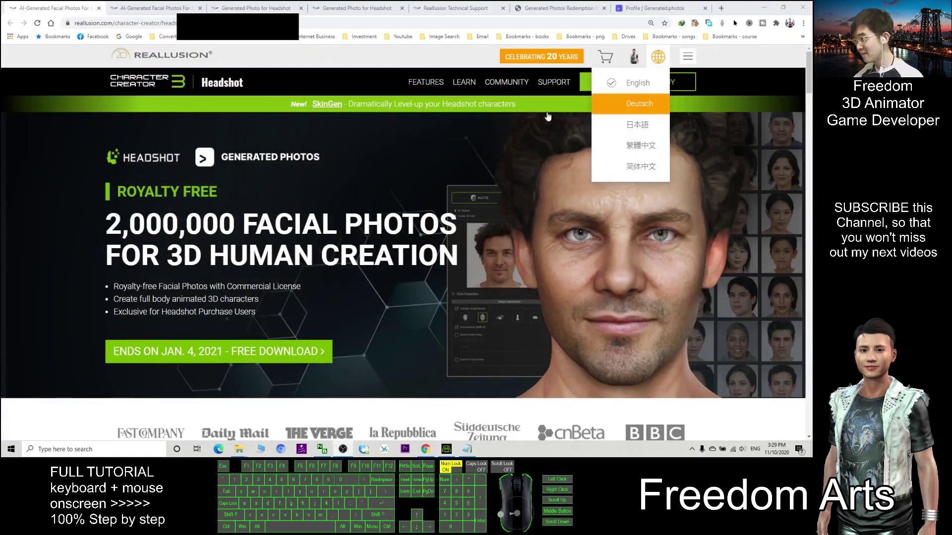
scroll(182, 189, "down", 2)
scroll(299, 439, "up", 1)
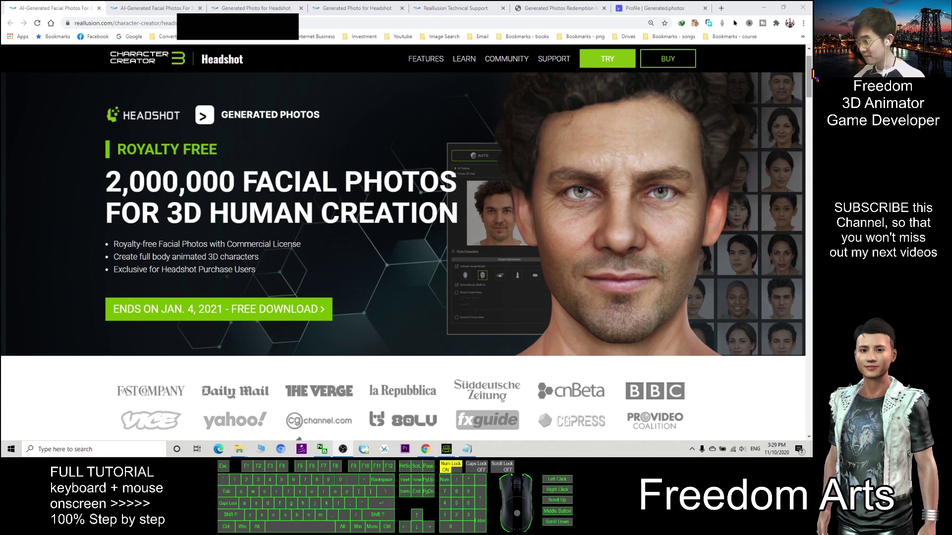
left_click(150, 24)
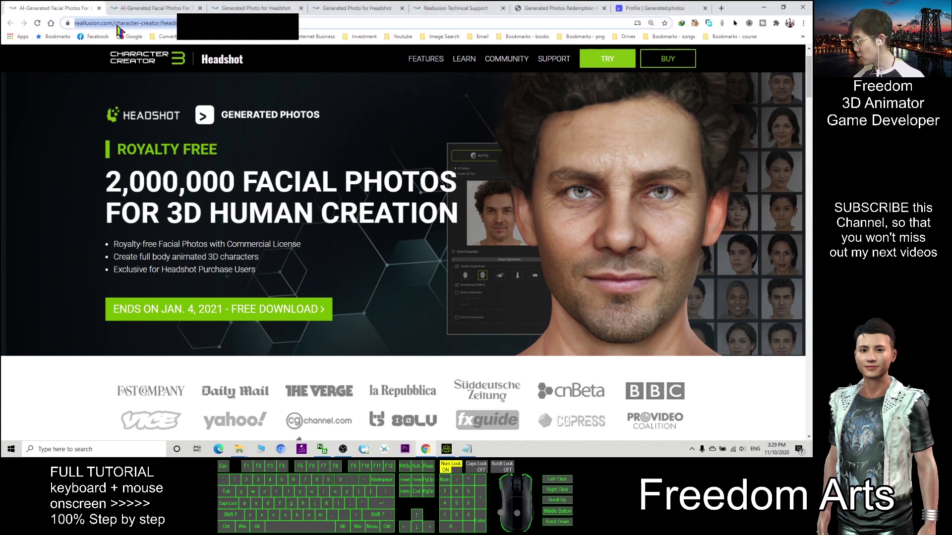
mouse_move(809, 82)
left_mouse_down()
mouse_move(798, 276)
mouse_move(806, 82)
mouse_move(808, 402)
mouse_move(809, 387)
left_mouse_up()
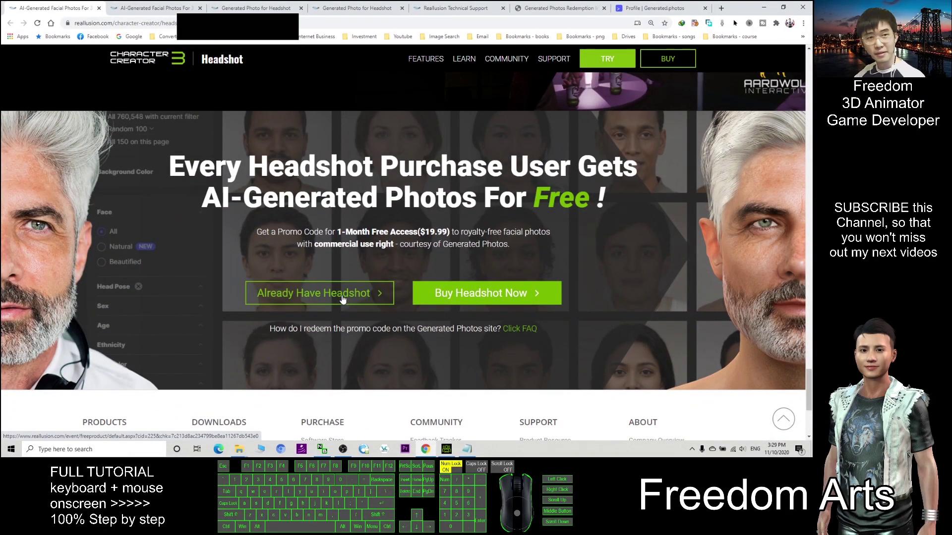
left_click(147, 7)
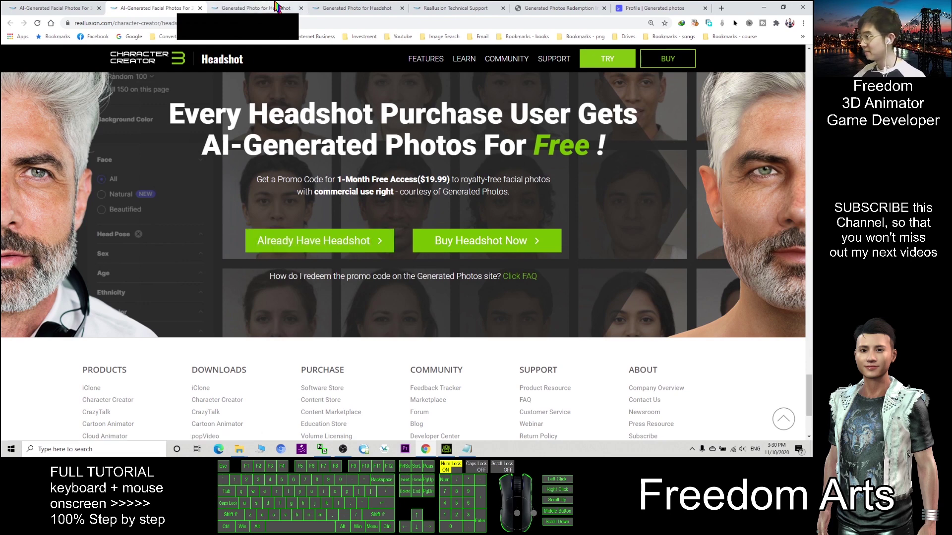
left_click(250, 8)
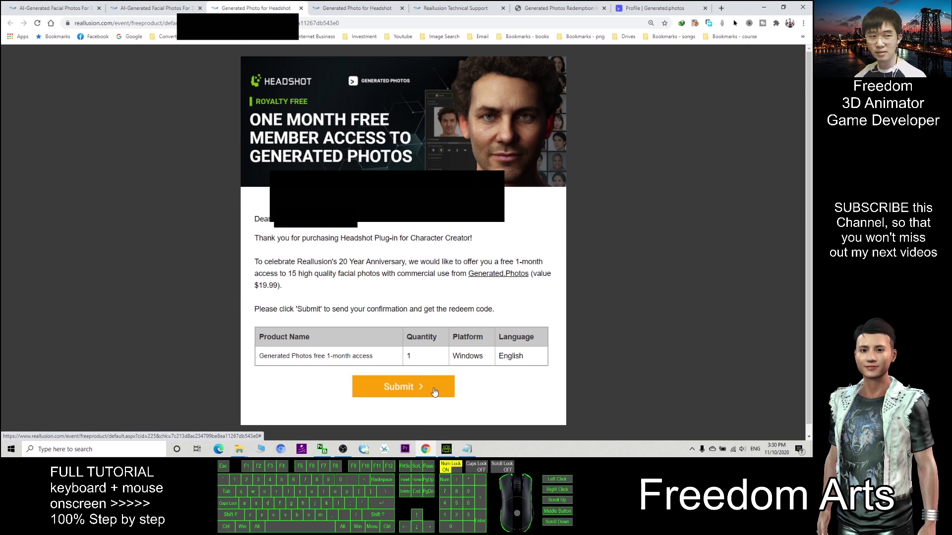
Open the redeem code confirmation page and highlight the product name in its table.
left_click(345, 7)
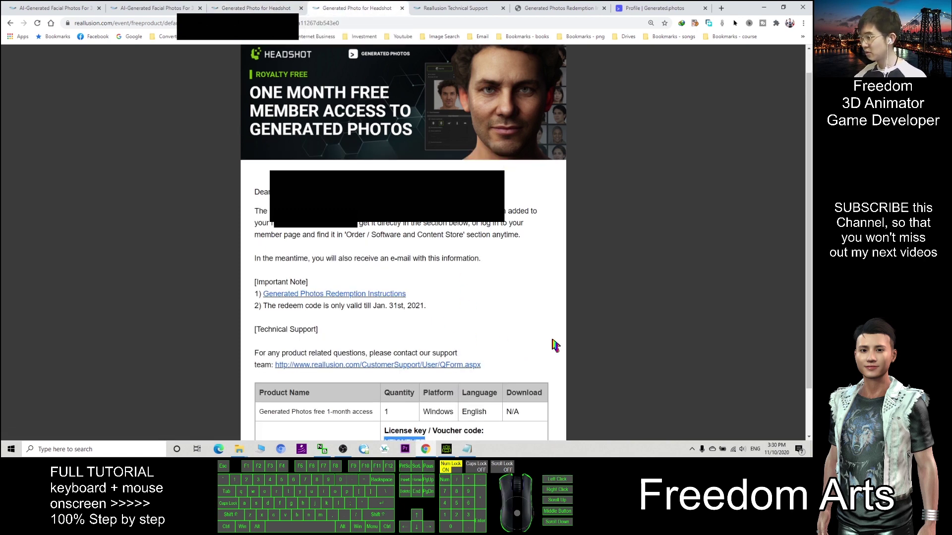
scroll(554, 346, "up", 1)
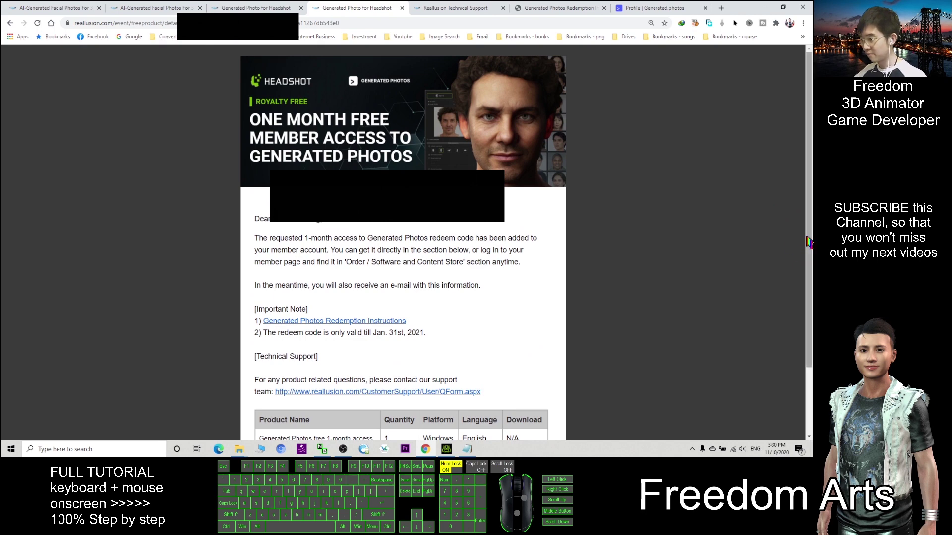
left_click_drag(814, 239, 812, 251)
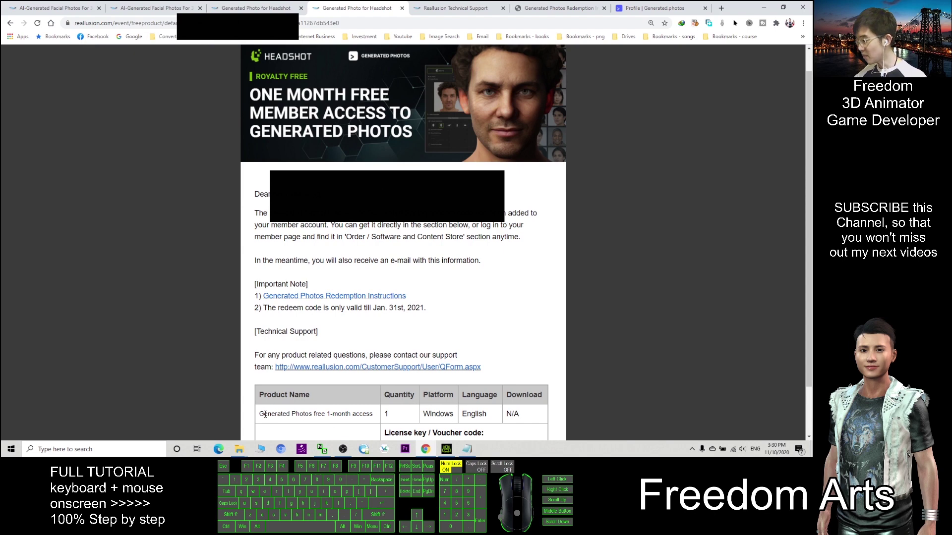
left_click_drag(265, 415, 352, 425)
left_click(369, 416)
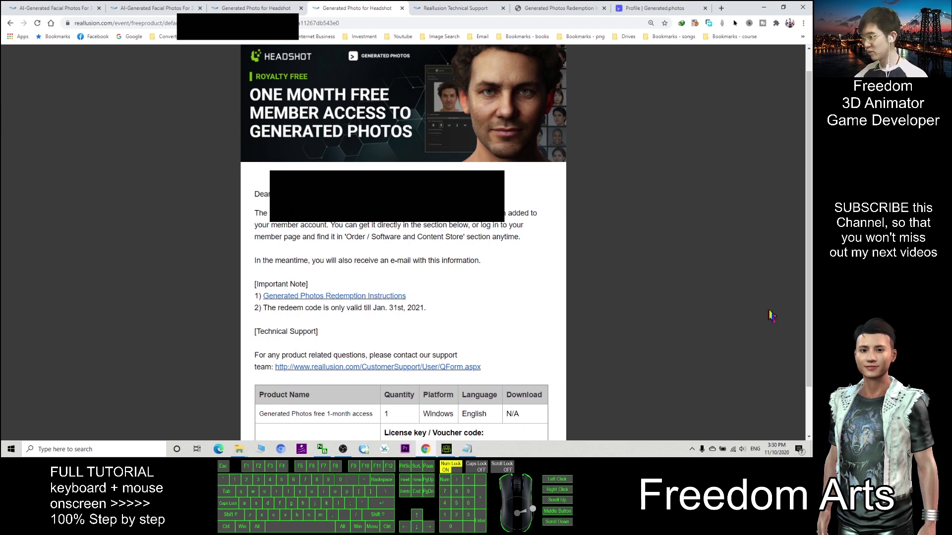
left_click_drag(810, 224, 810, 222)
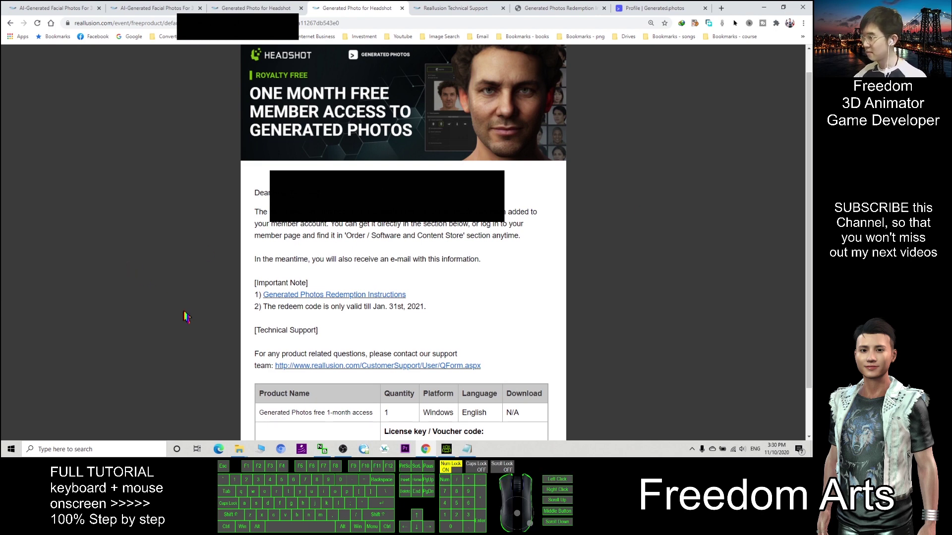
Glance at the Reallusion Technical Support page, then close its tab.
left_click(450, 7)
left_click(363, 8)
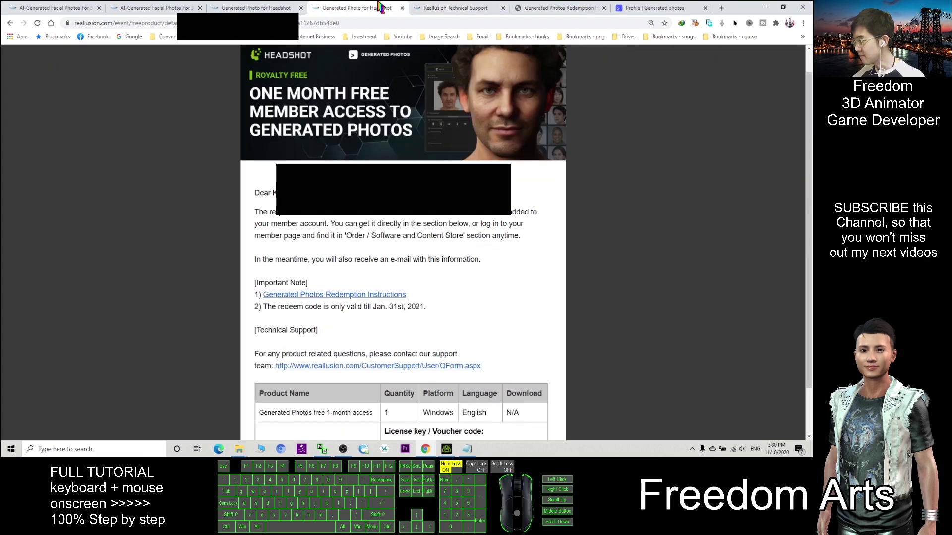
left_click(503, 7)
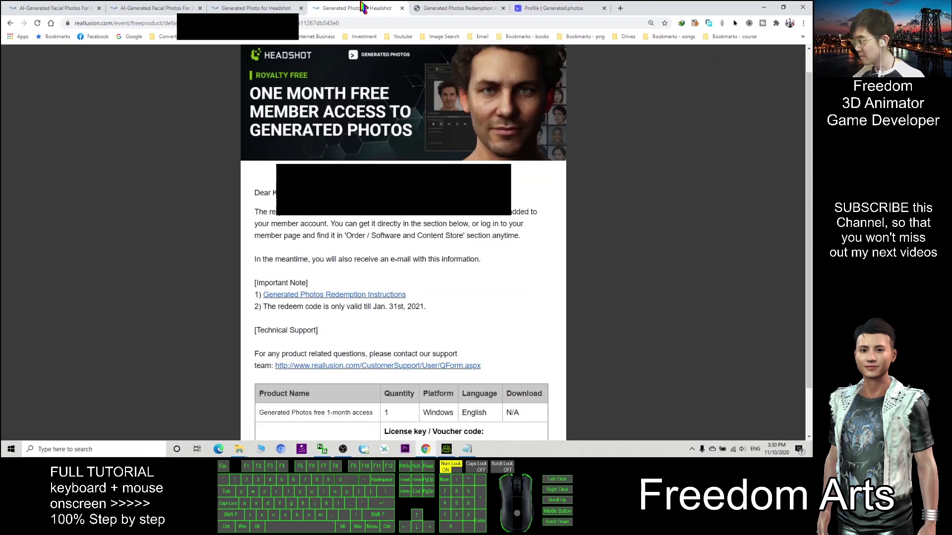
Open the linked Generated Photos website in a new tab from the redemption instructions article.
left_click(467, 8)
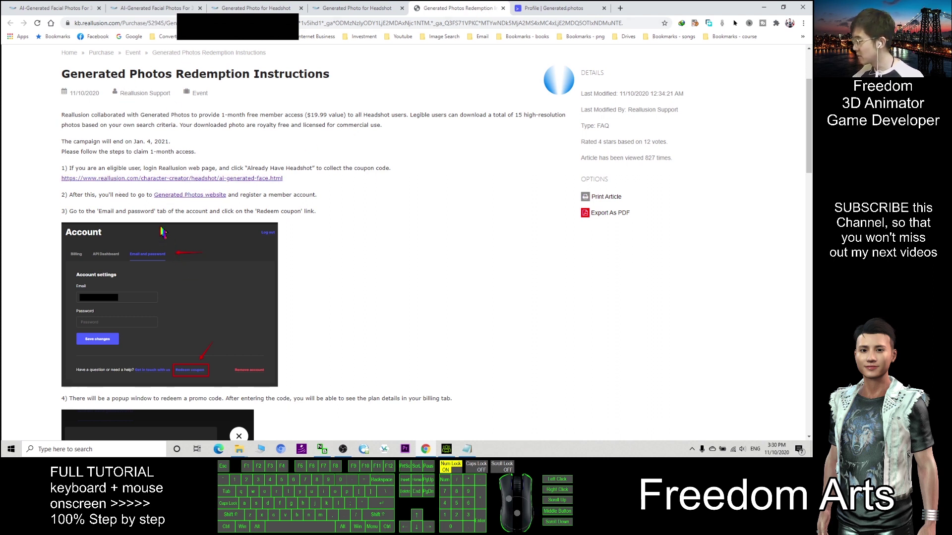
middle_click(196, 197)
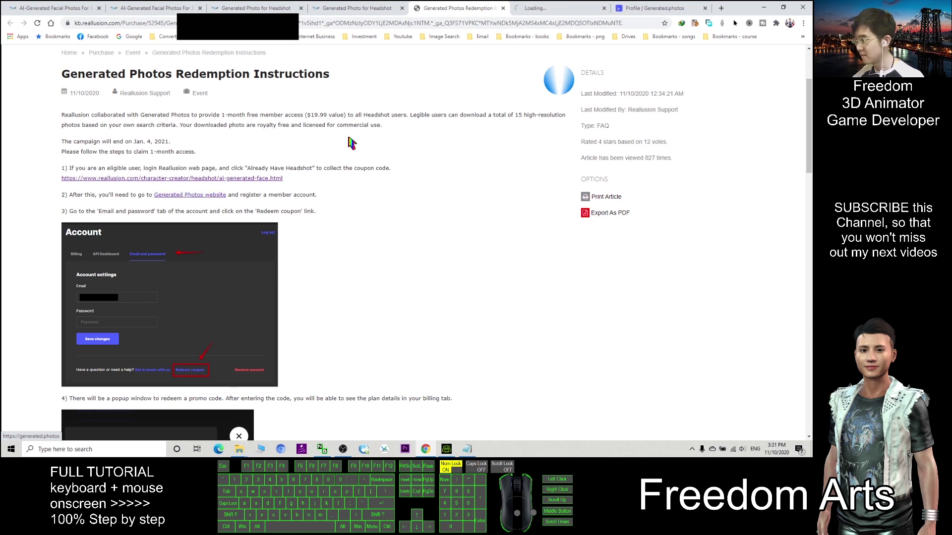
left_click(555, 7)
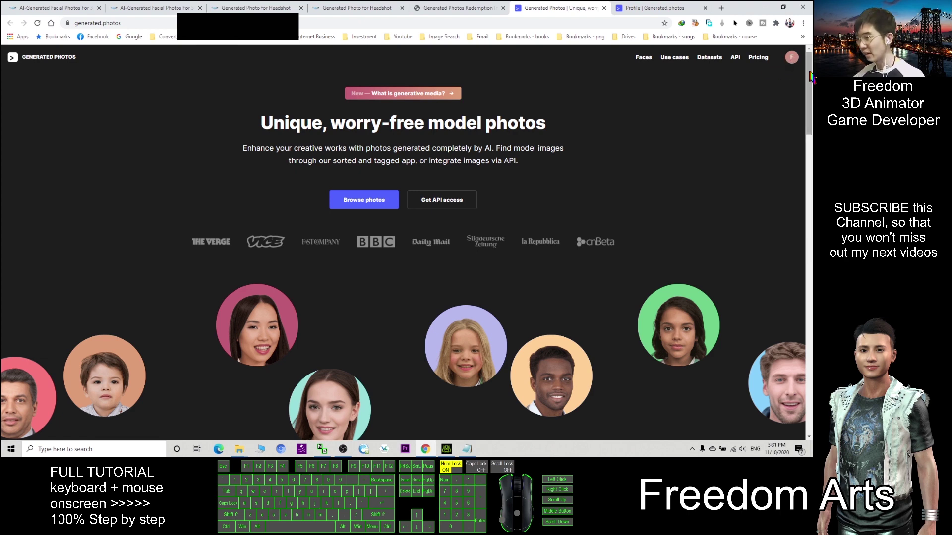
Reread step 3 of the instructions about the account's email, password and redeem coupon section.
left_click(484, 8)
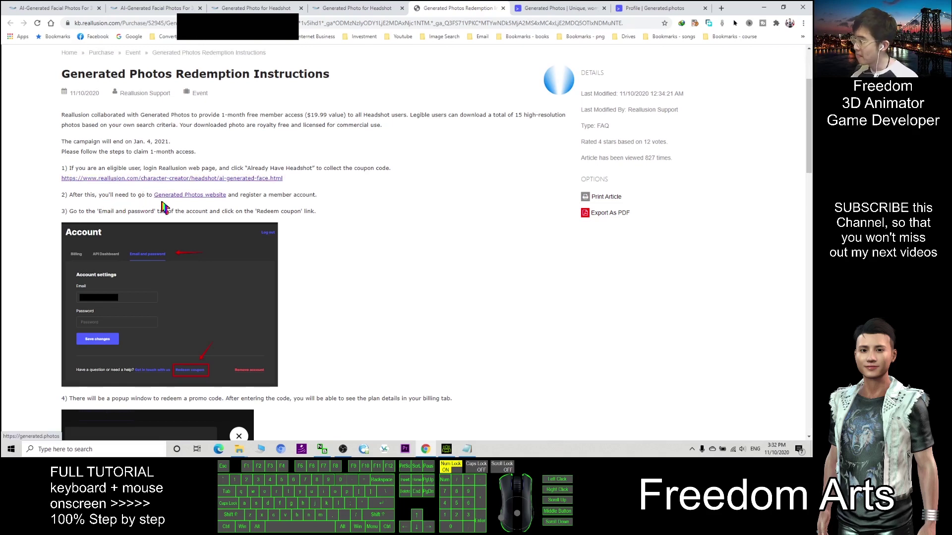
left_click_drag(75, 213, 127, 212)
double_click(187, 212)
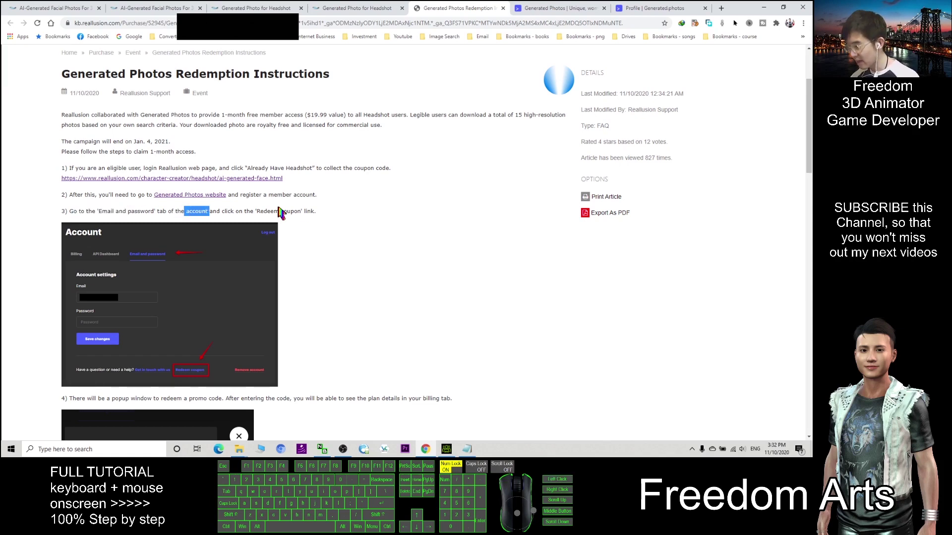
left_click_drag(270, 212, 294, 212)
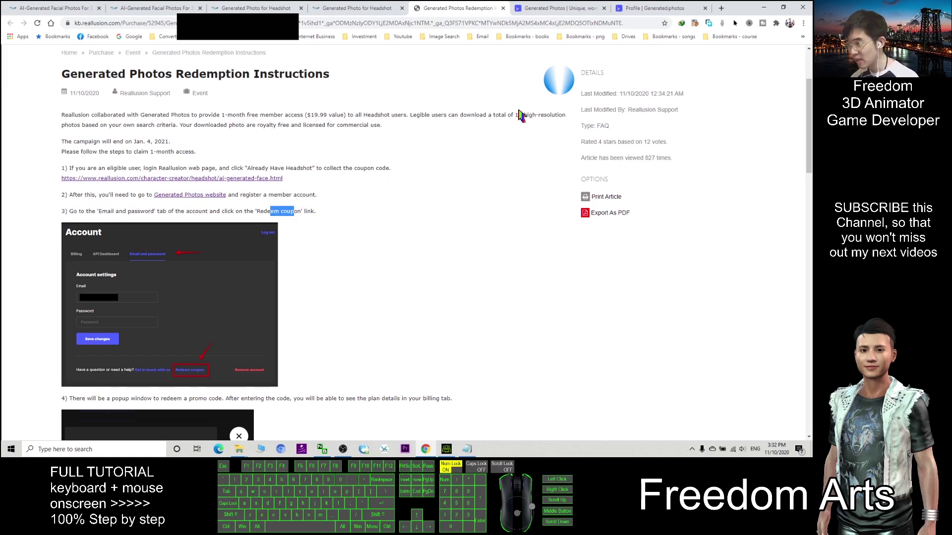
Go to the Generated Photos account page through the profile menu.
left_click(574, 10)
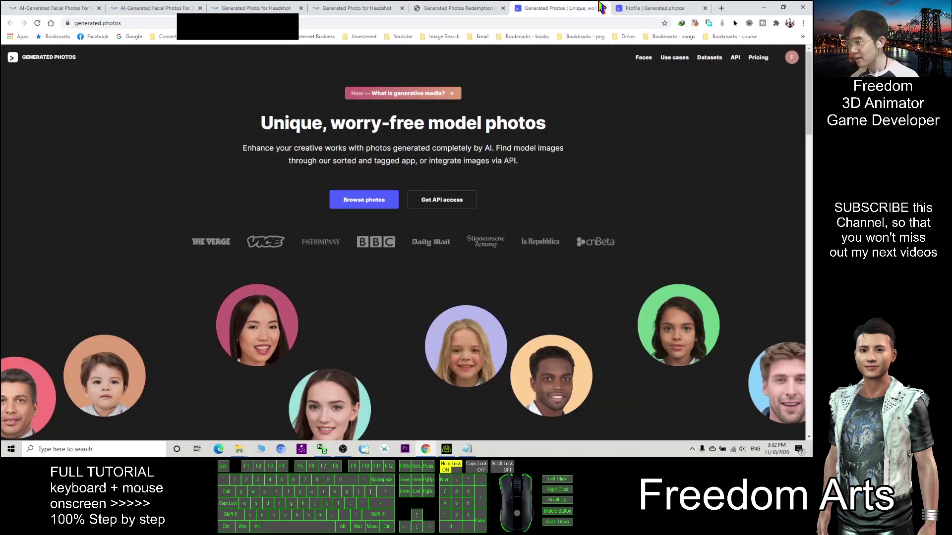
left_click(793, 59)
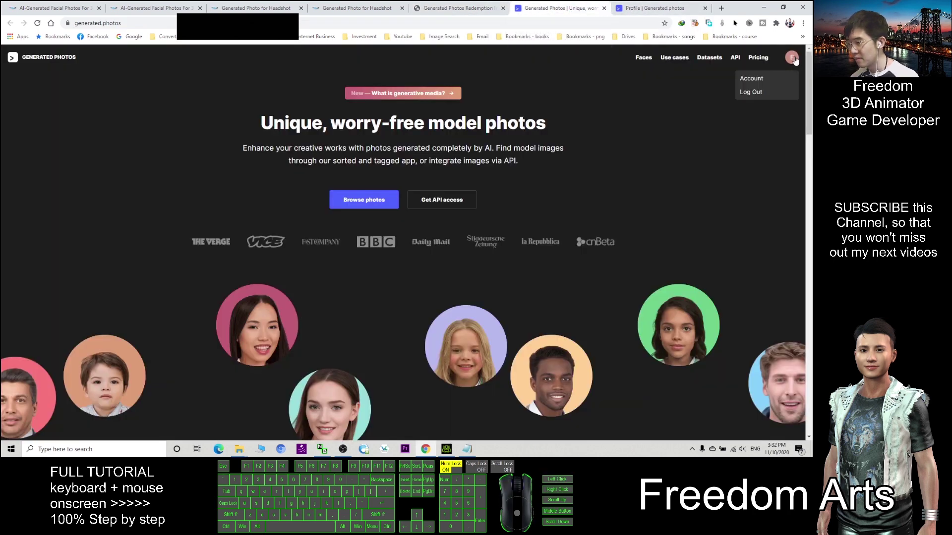
left_click(756, 82)
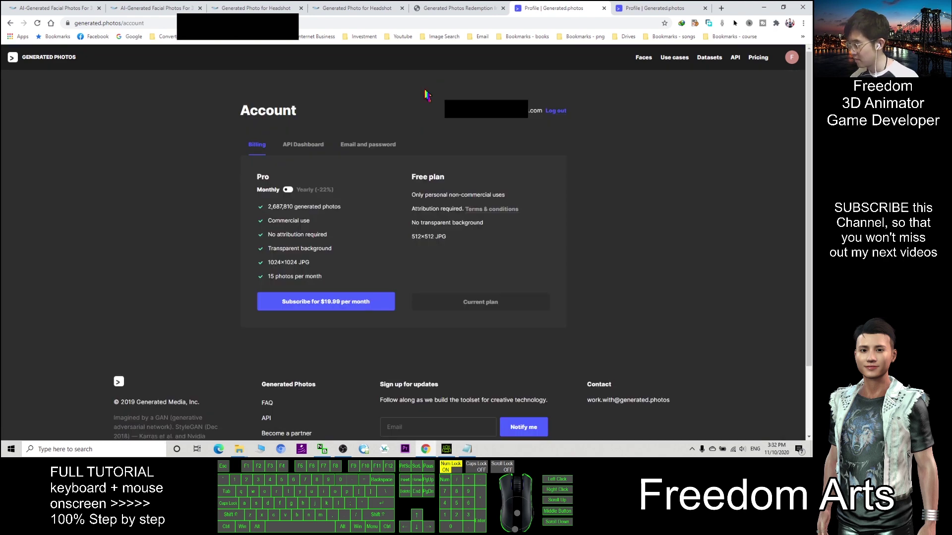
left_click(368, 145)
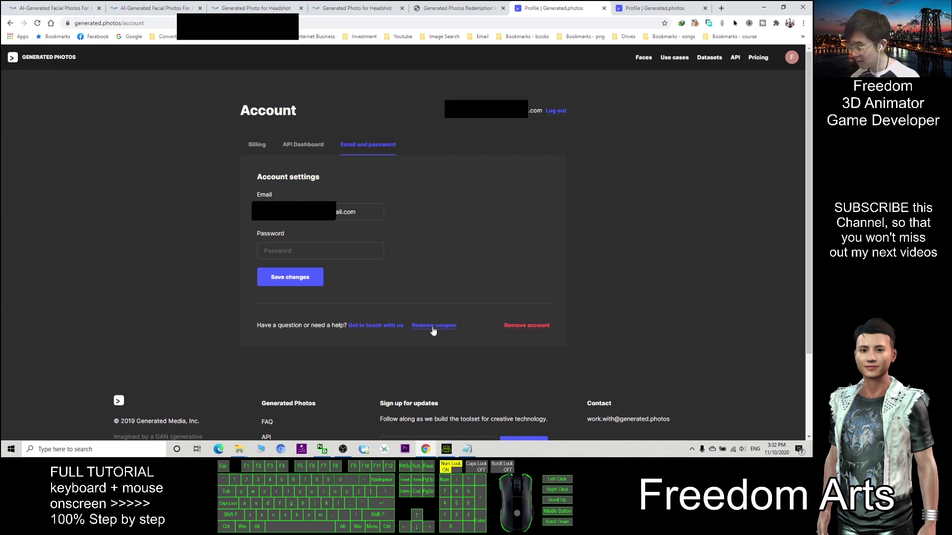
left_click(434, 326)
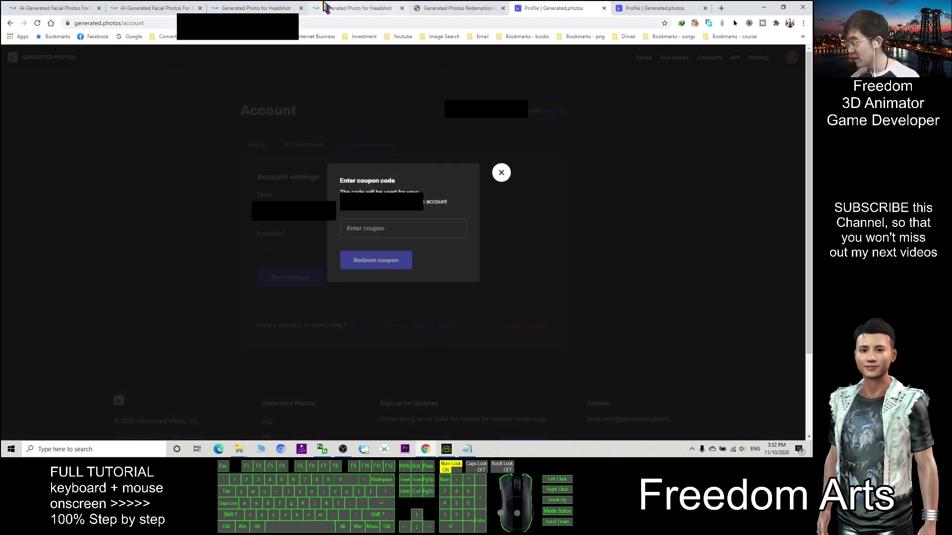
left_click(451, 7)
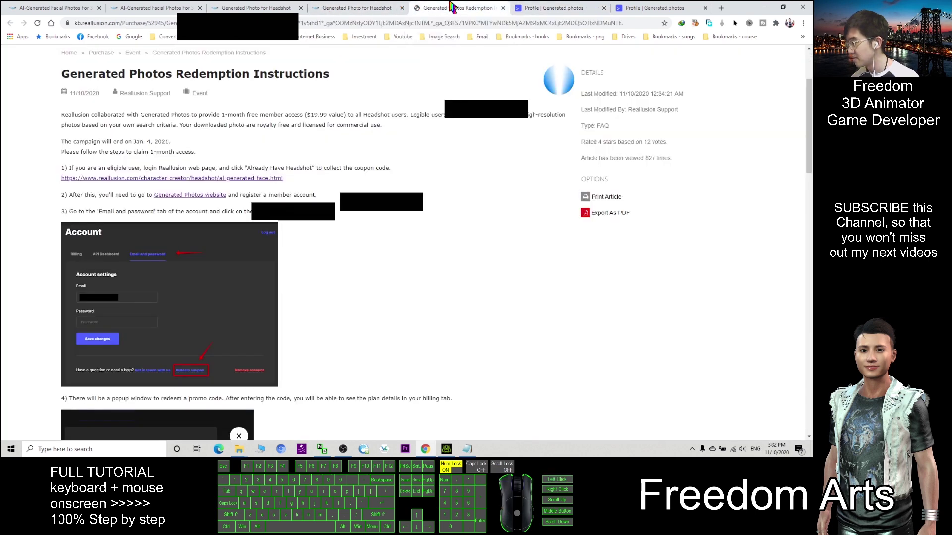
left_click(368, 8)
scroll(404, 373, "down", 2)
left_click_drag(385, 387, 431, 388)
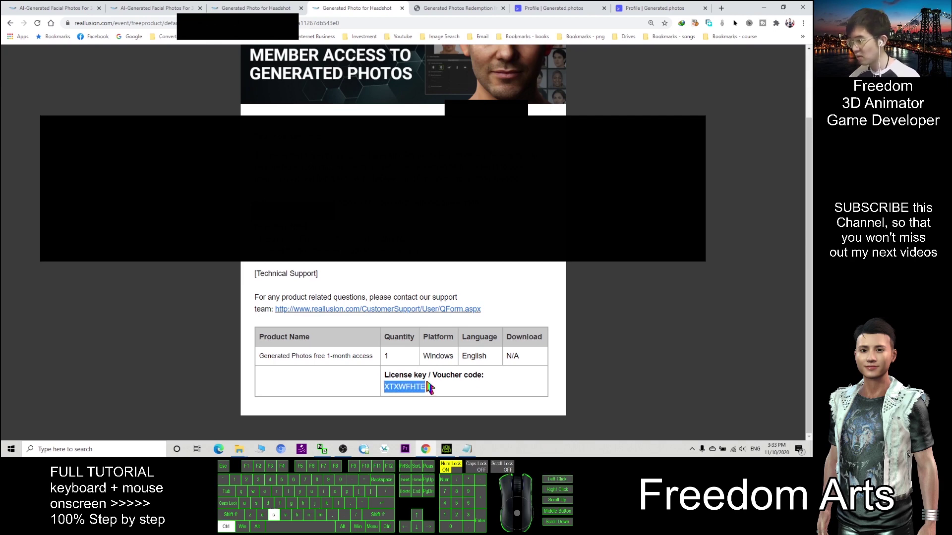
key("ctrl+c")
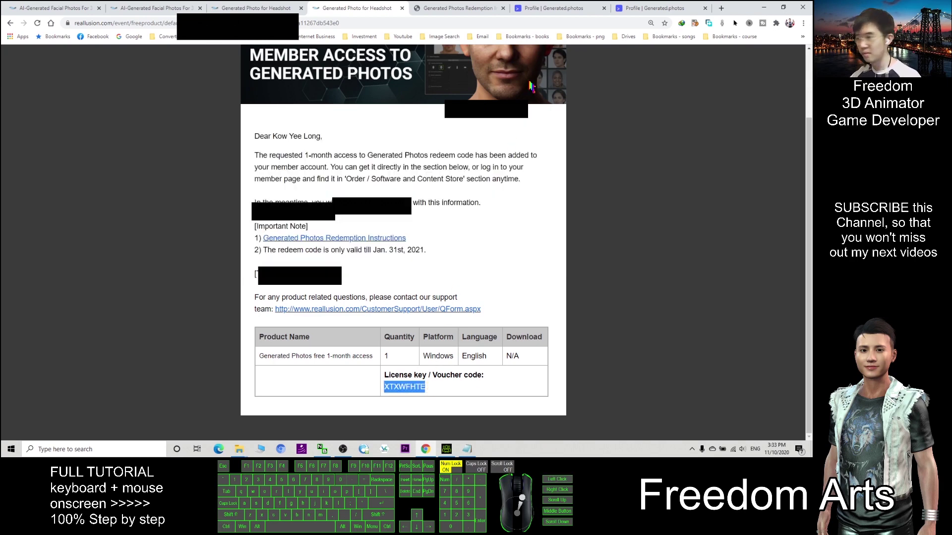
left_click(569, 8)
left_click(370, 230)
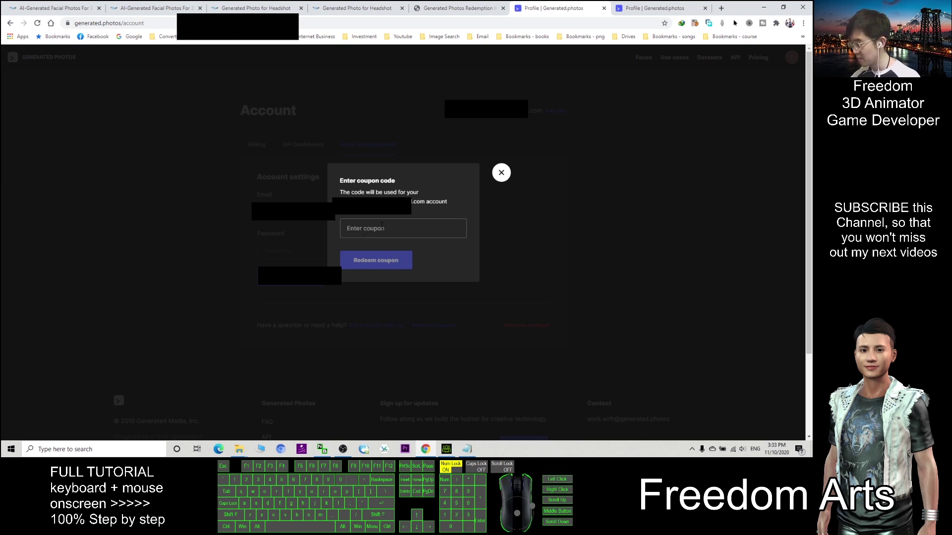
key("ctrl+v")
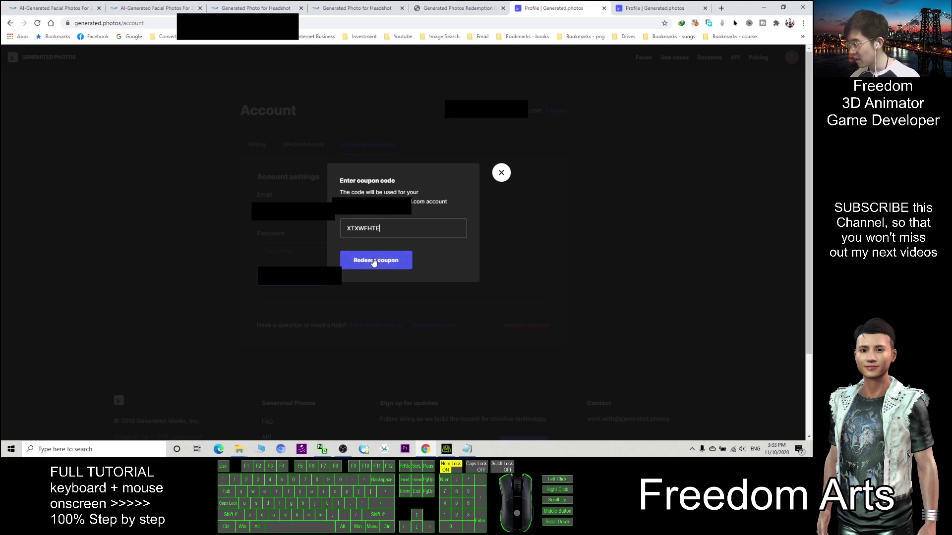
left_click(374, 262)
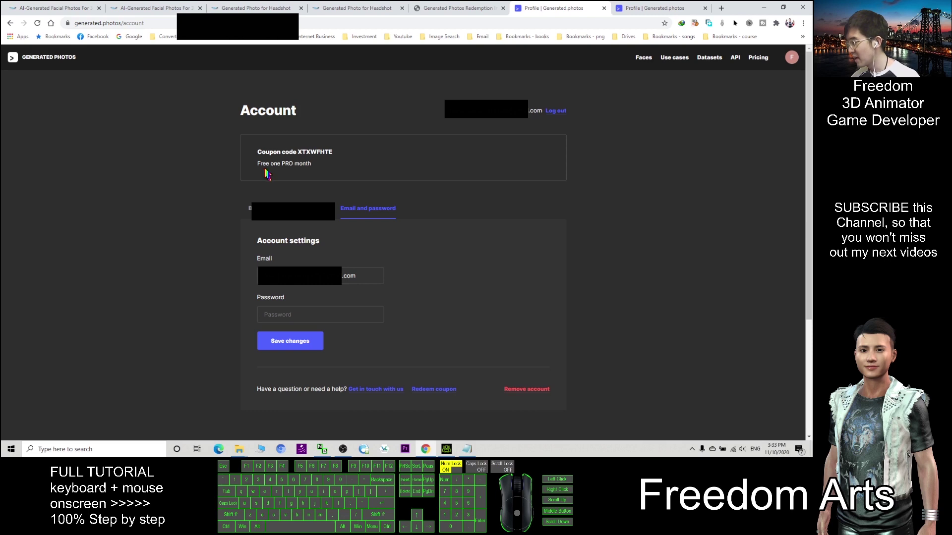
Check the 'Free one PRO month' note, then go to the Faces gallery.
left_click_drag(260, 164, 298, 165)
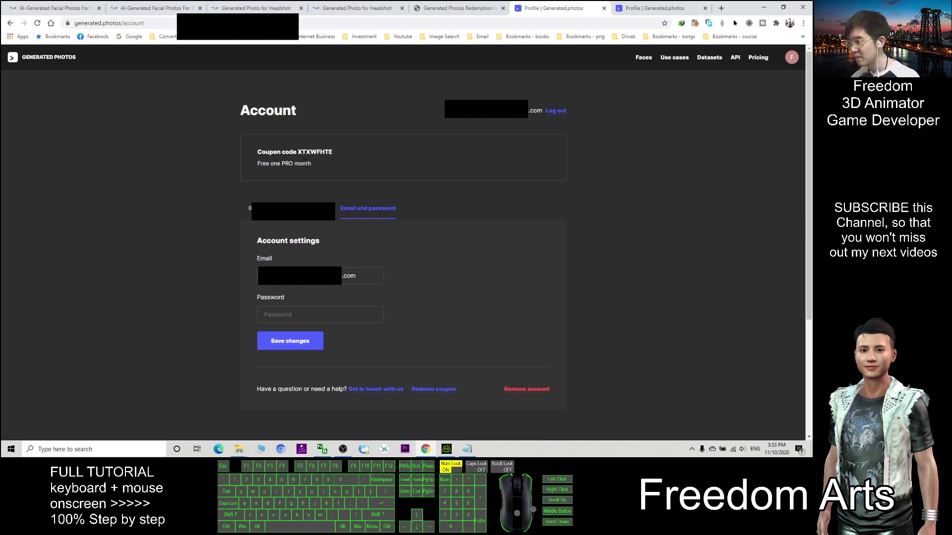
left_click(283, 163)
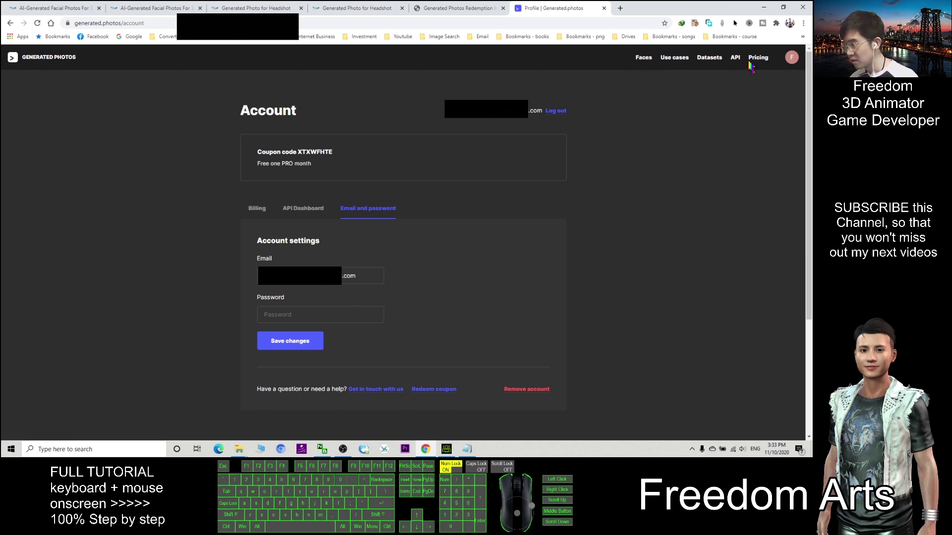
left_click(790, 60)
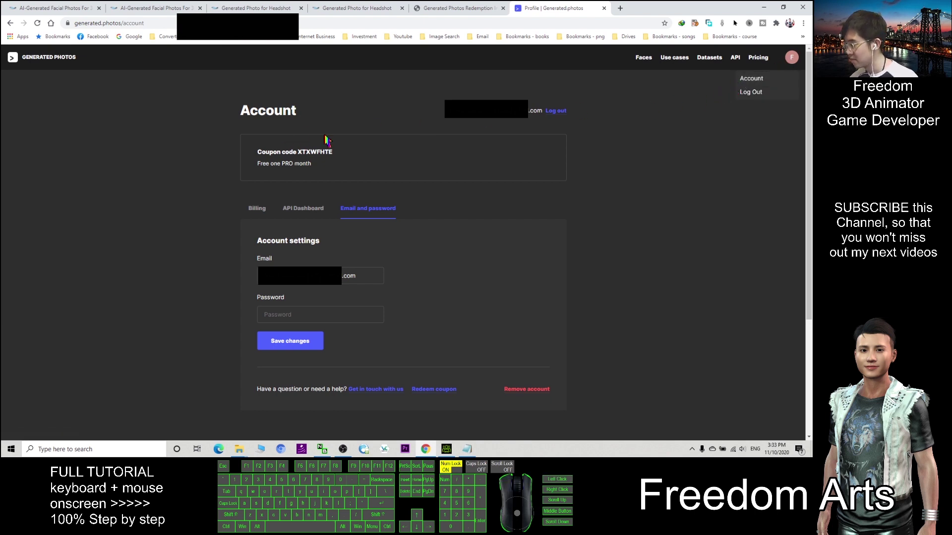
left_click(753, 78)
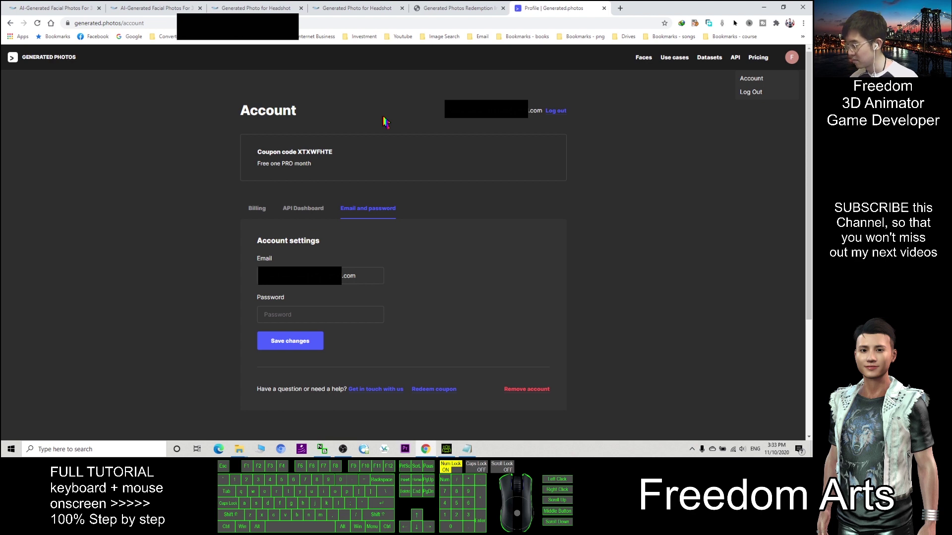
left_click(596, 160)
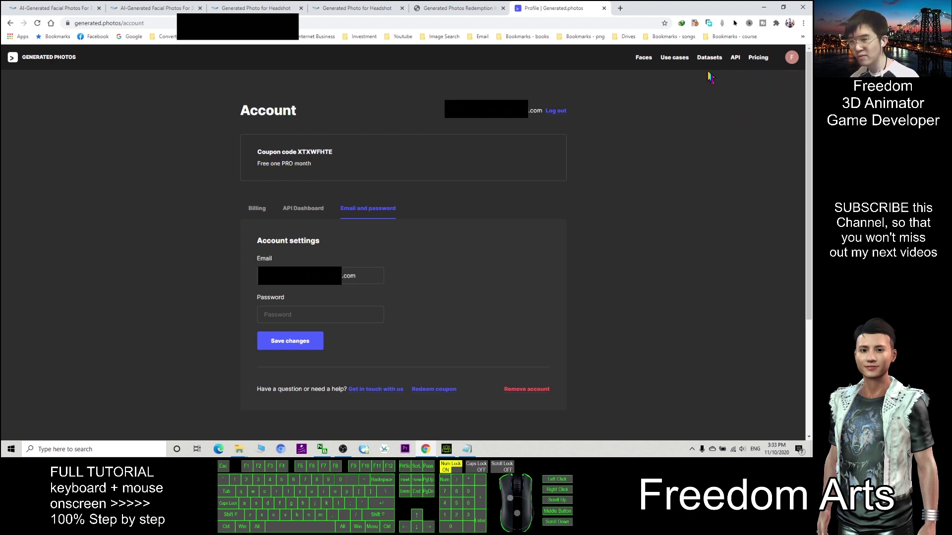
left_click(644, 59)
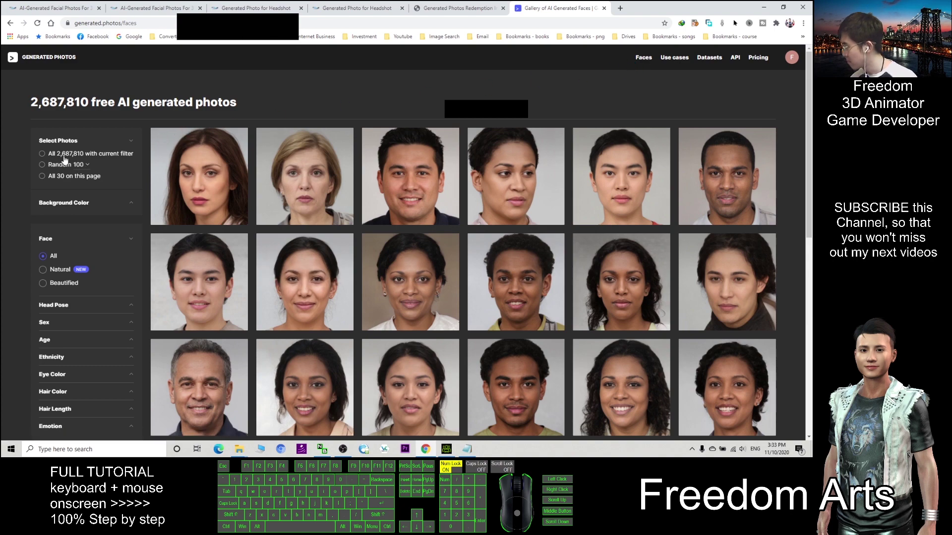
scroll(525, 206, "down", 3)
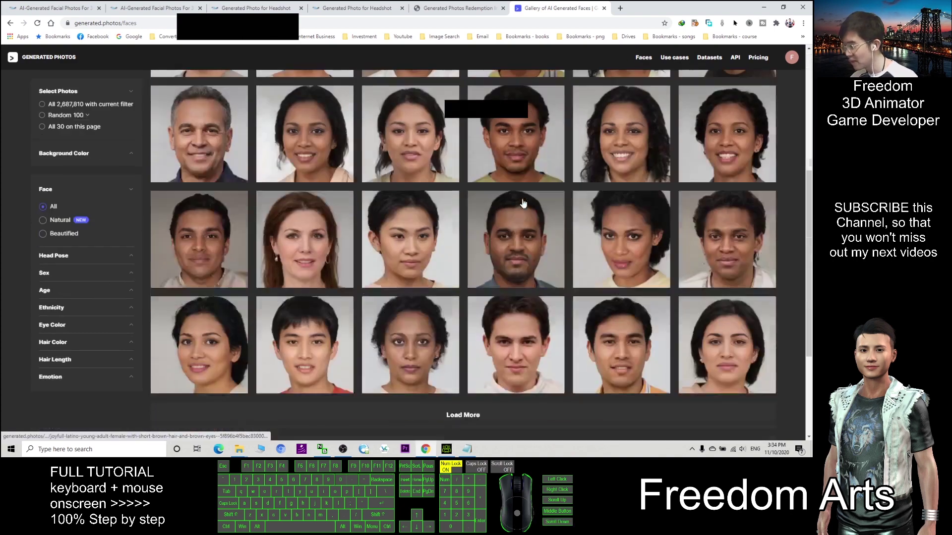
scroll(528, 205, "down", 2)
scroll(527, 204, "up", 3)
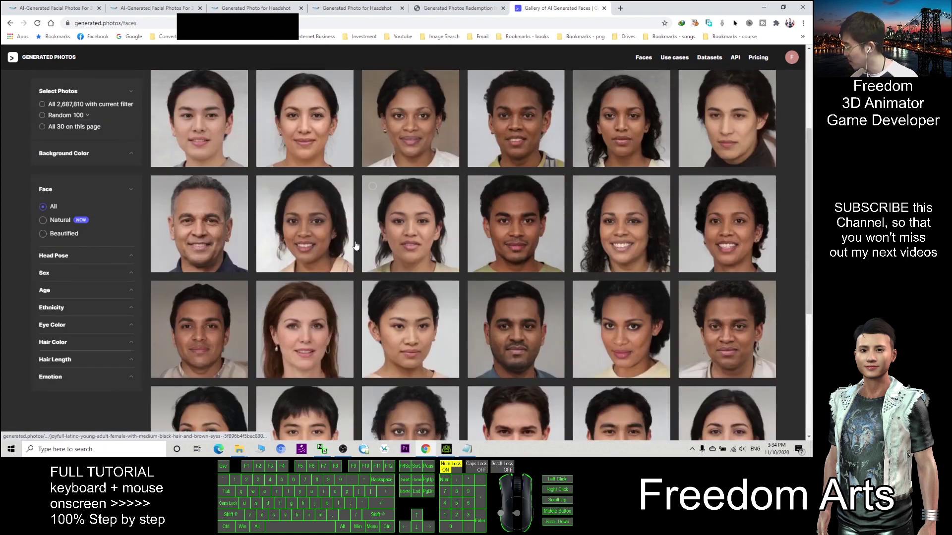
Apply the Asian ethnicity filter, showing 195,590 photos.
left_click(97, 312)
left_click(43, 365)
left_click(65, 404)
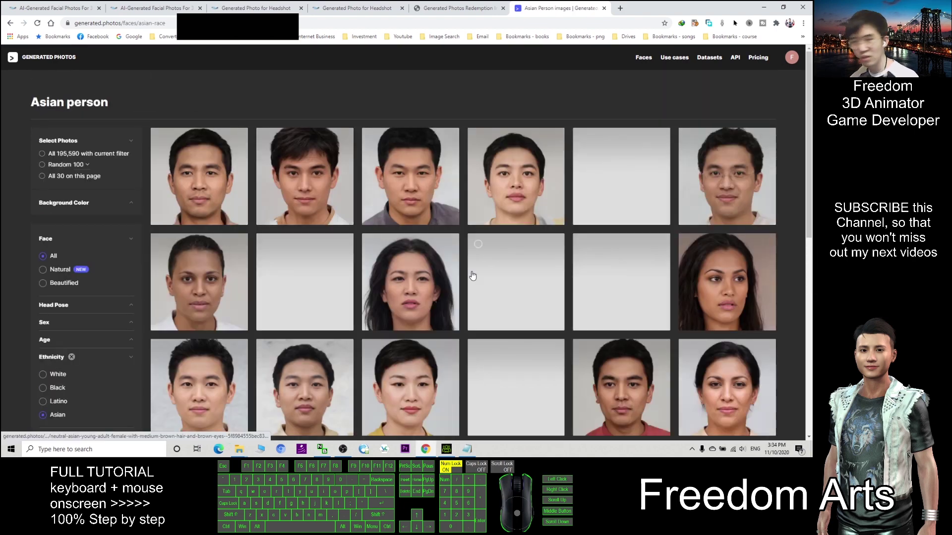
scroll(651, 238, "down", 2)
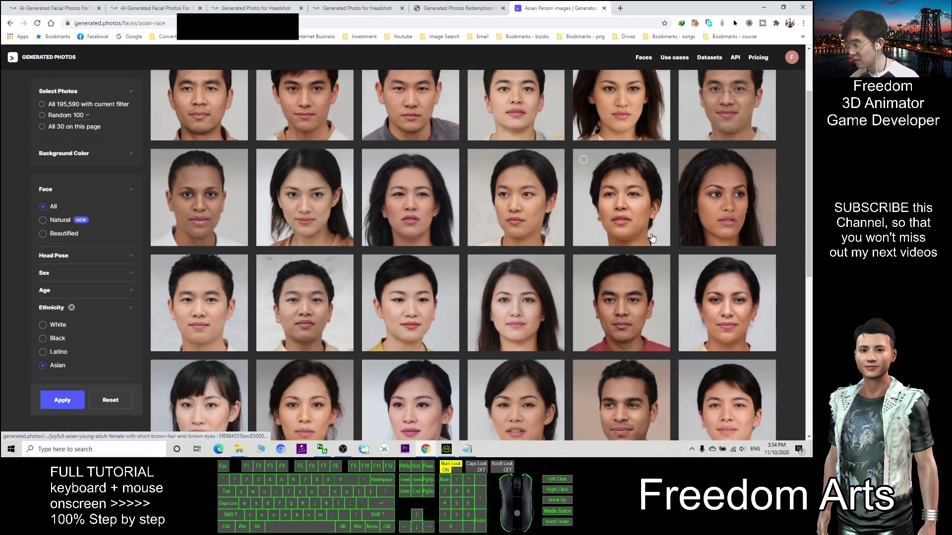
scroll(652, 238, "down", 2)
scroll(652, 238, "down", 2)
Load more Asian faces in the gallery.
left_click(474, 259)
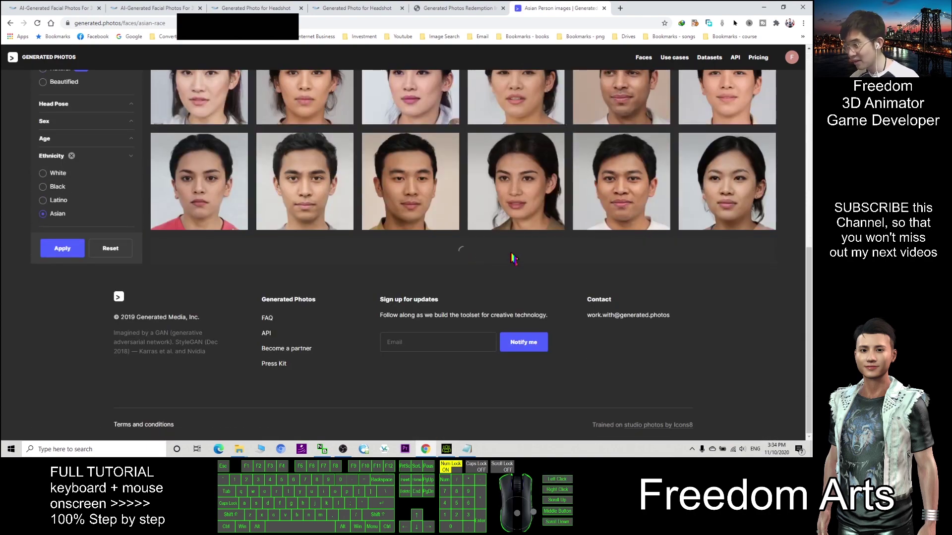
scroll(606, 212, "down", 2)
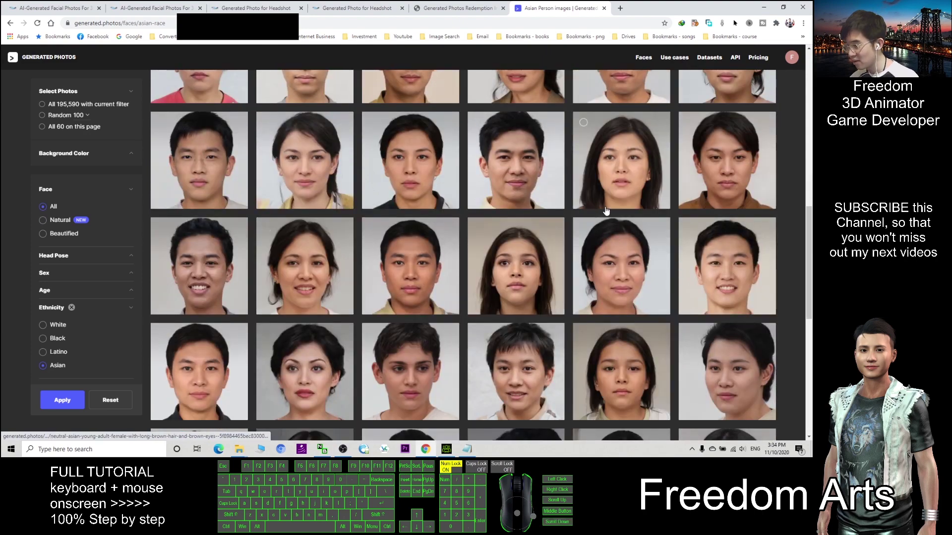
scroll(606, 212, "up", 1)
Give the young woman's portrait a transparent background, after trying pink and peach, and open download.png.
left_click(318, 202)
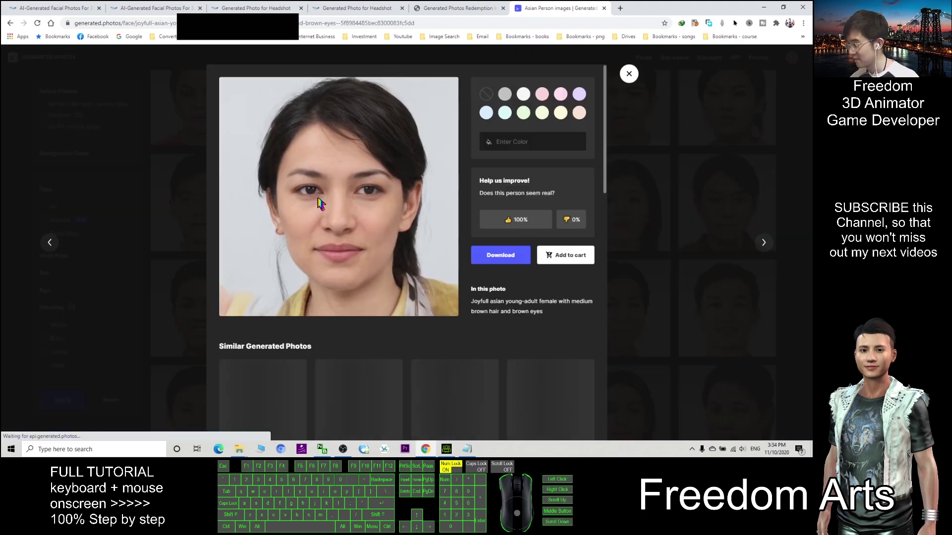
left_click(543, 94)
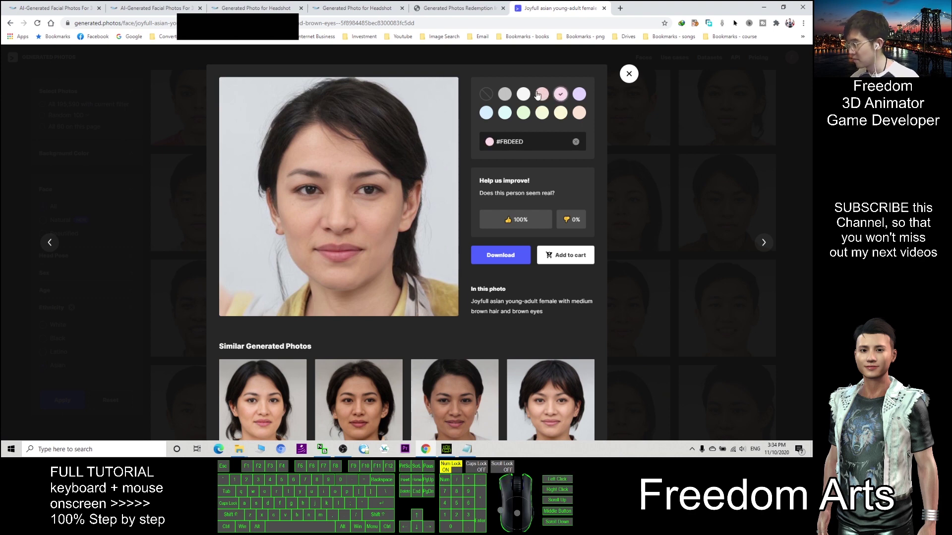
left_click(580, 113)
left_click(486, 94)
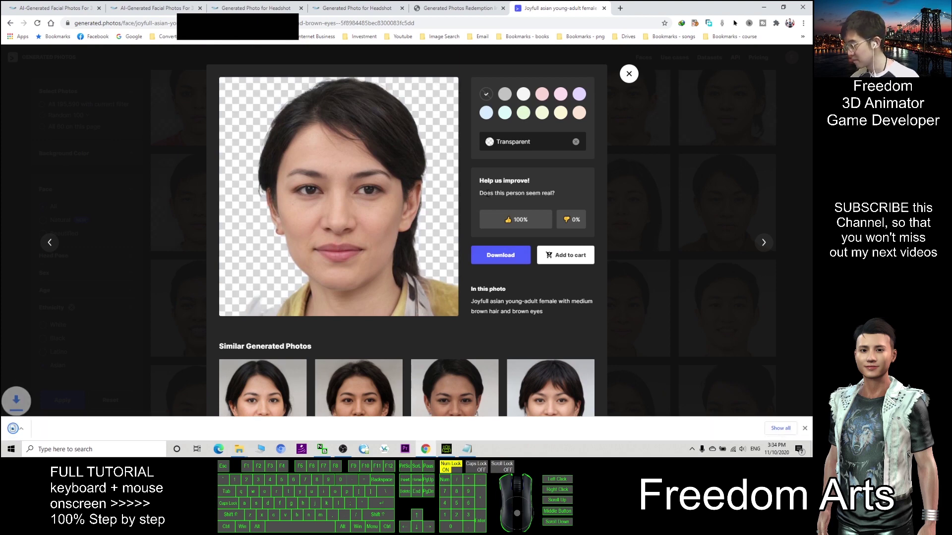
left_click(32, 429)
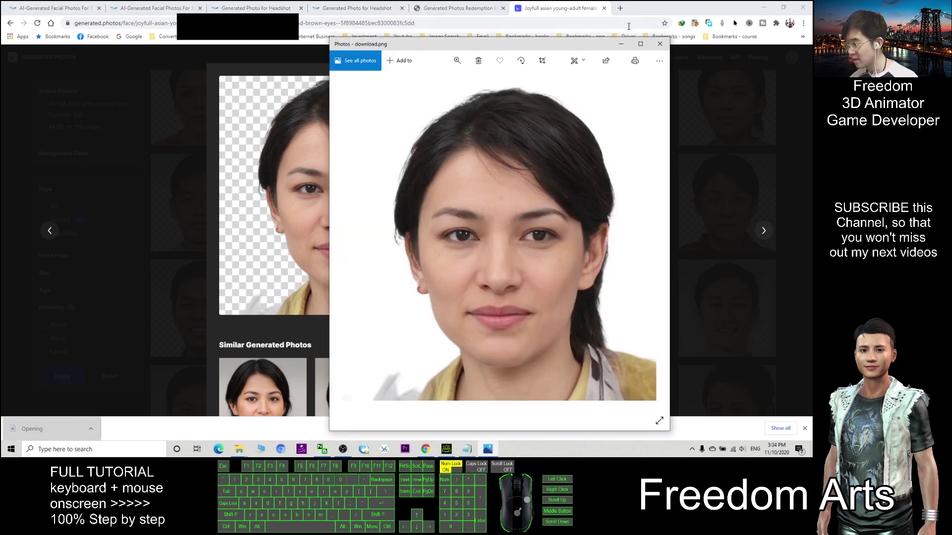
View download.png full screen in Photos, then minimize the viewer.
left_click(639, 43)
scroll(417, 246, "up", 3)
scroll(416, 245, "down", 1)
scroll(463, 295, "down", 2)
scroll(464, 254, "down", 1)
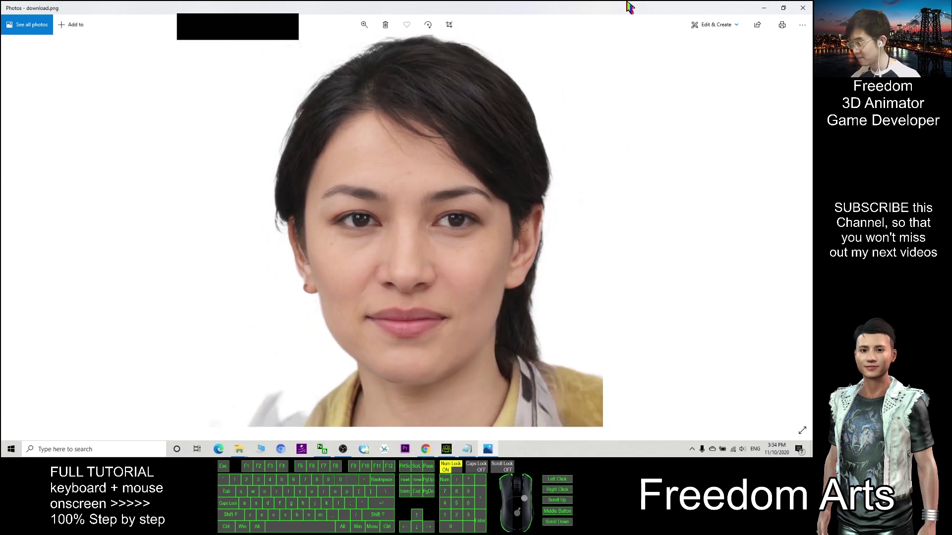
left_click(764, 12)
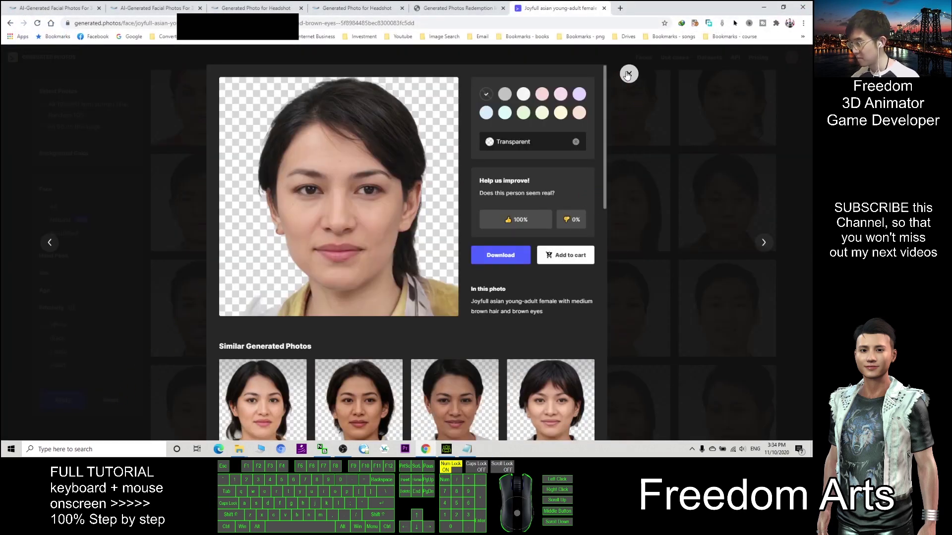
Re-download the transparent portrait as download (1).png and show it in the Downloads folder.
left_click(500, 265)
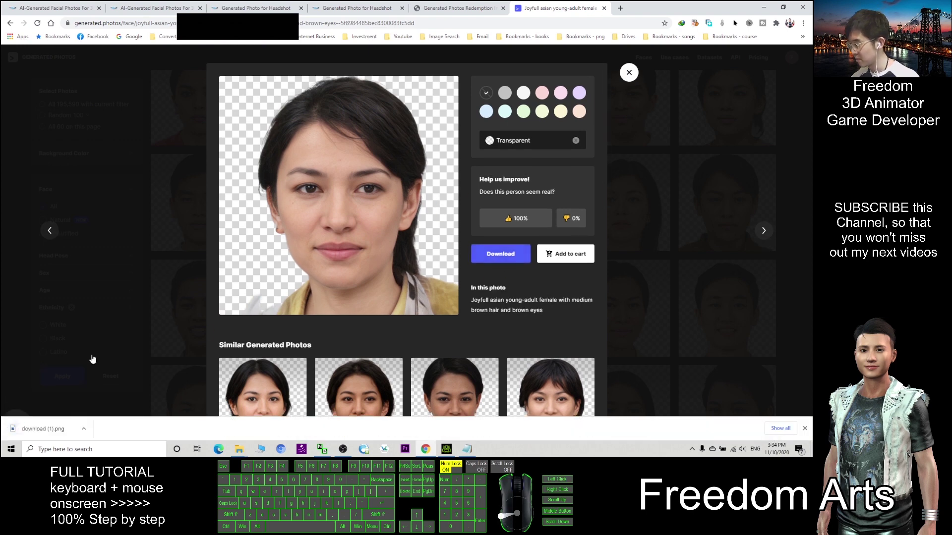
left_click(92, 429)
left_click(115, 400)
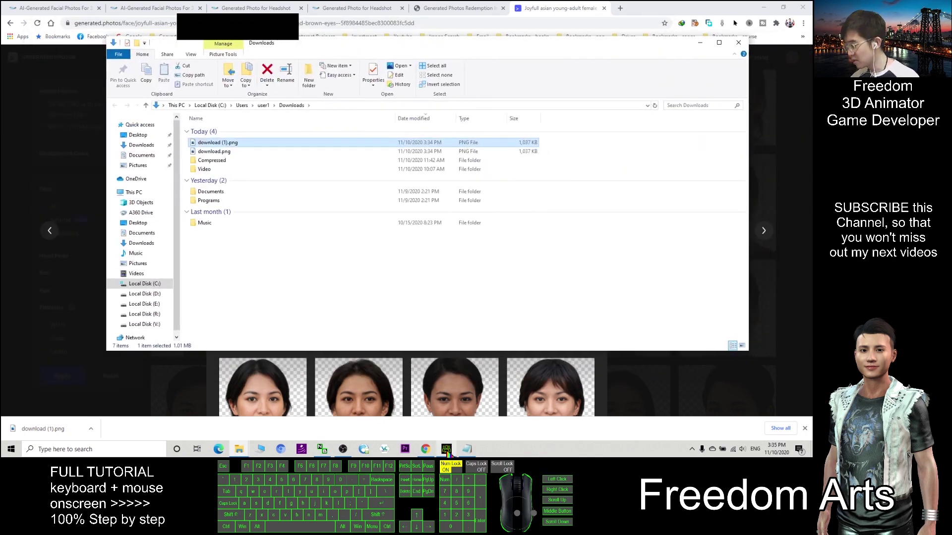
left_click(447, 449)
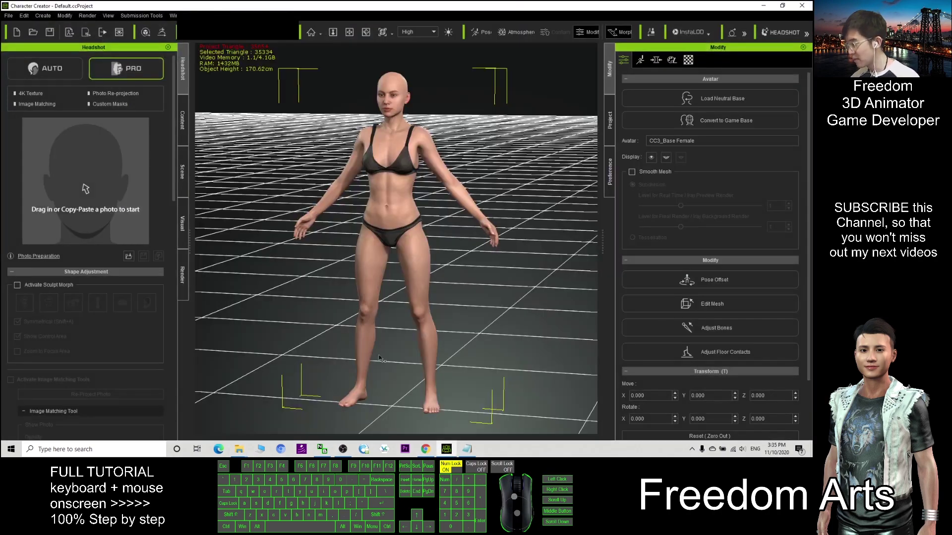
mouse_move(239, 450)
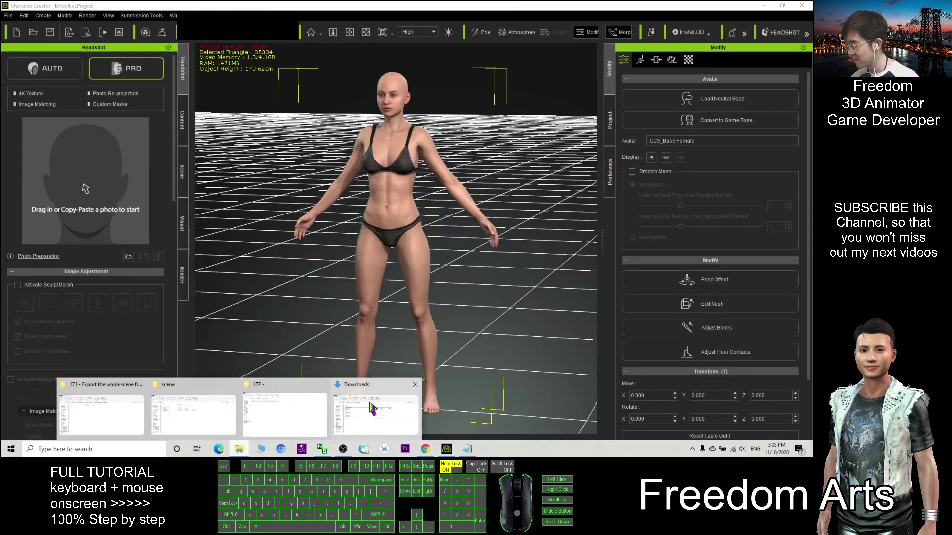
Move the Downloads window aside to uncover the photo area and select Headshot AUTO mode.
left_click(375, 407)
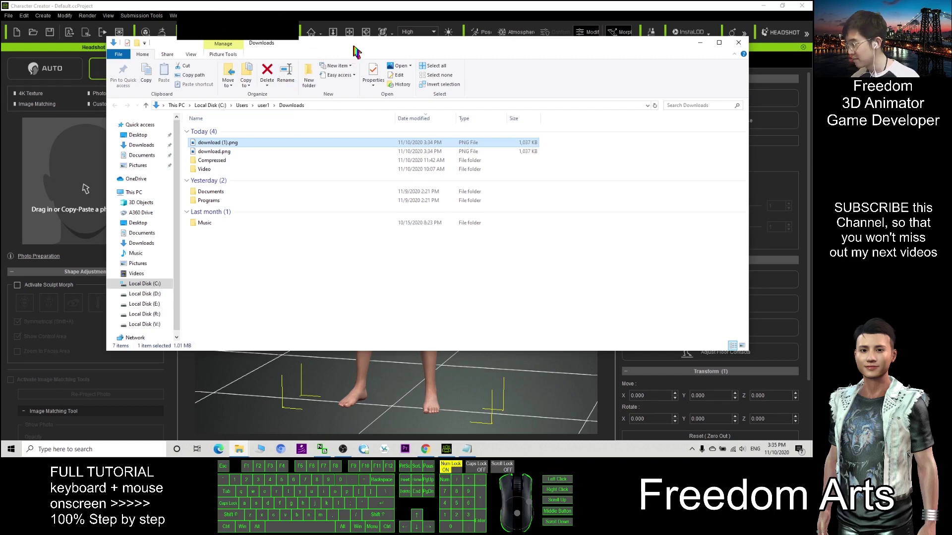
left_click_drag(357, 47, 448, 57)
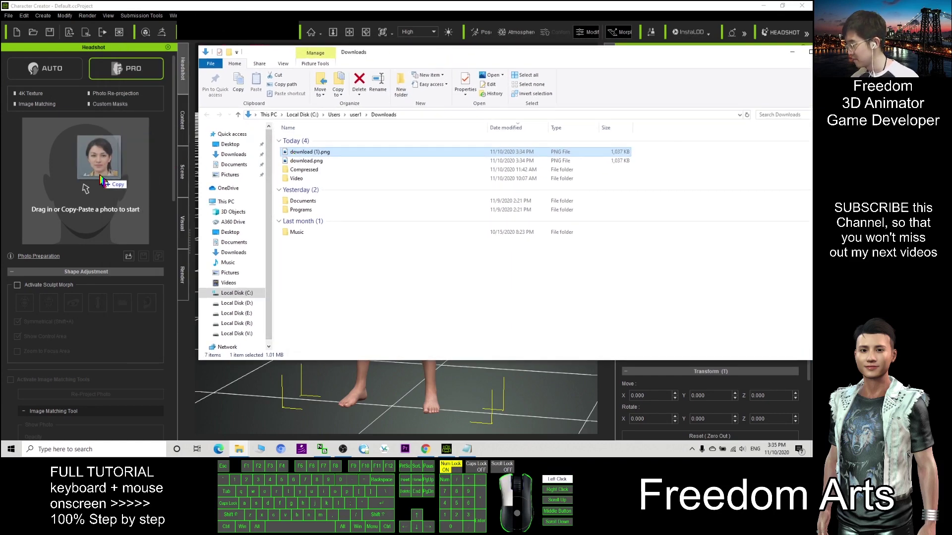
left_click_drag(290, 155, 324, 160)
left_click(50, 69)
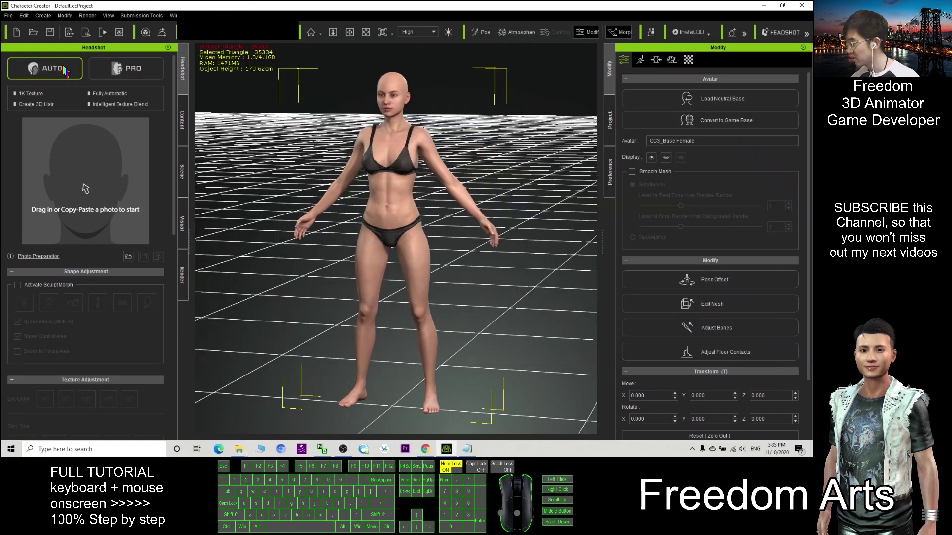
Drag download (1).png into the Headshot photo area and generate the character.
left_click(235, 451)
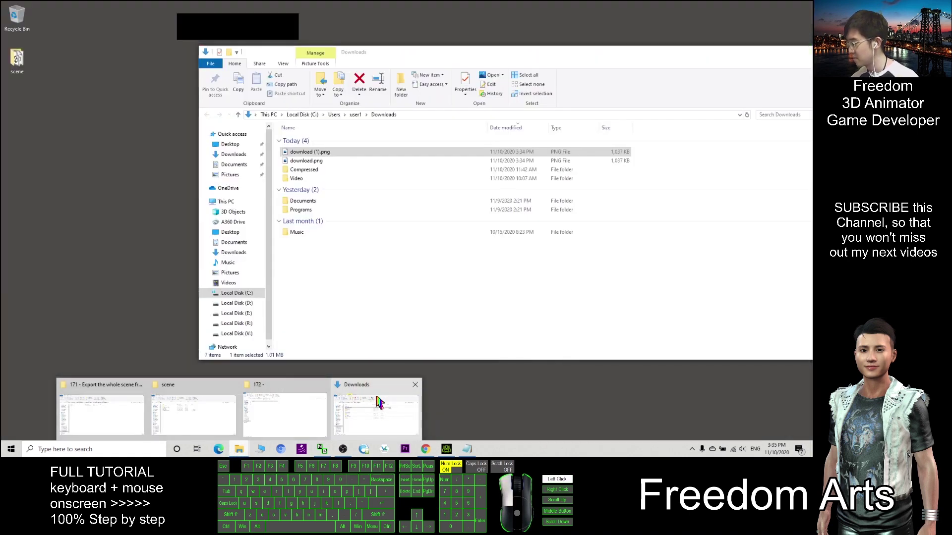
left_click(376, 406)
left_click_drag(313, 153, 84, 189)
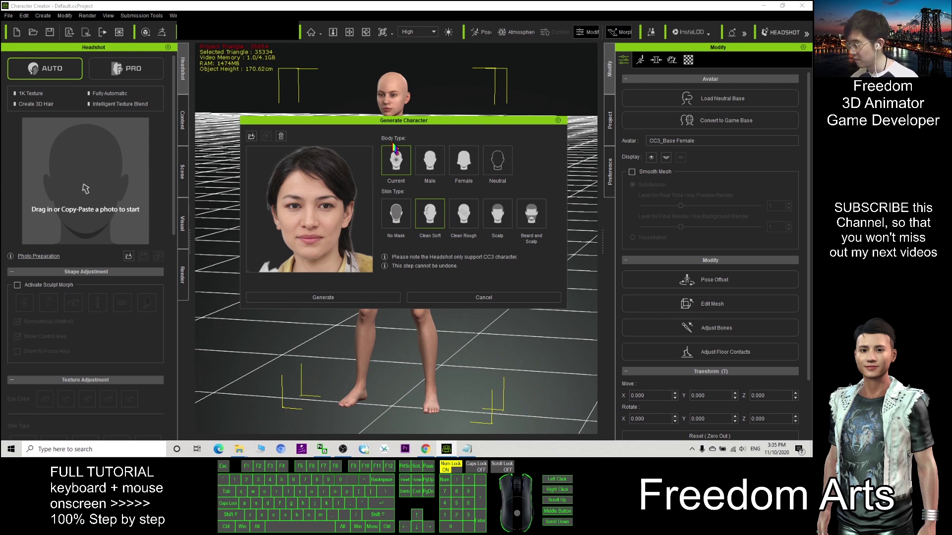
left_click(329, 297)
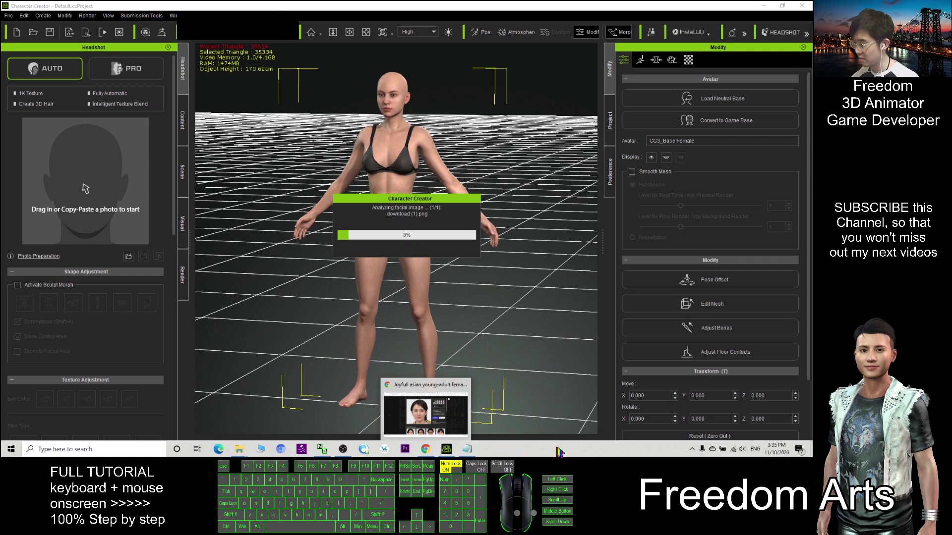
Leave the redemption instructions for the Asian faces gallery and close the enlarged photo.
left_click(429, 454)
left_click(476, 8)
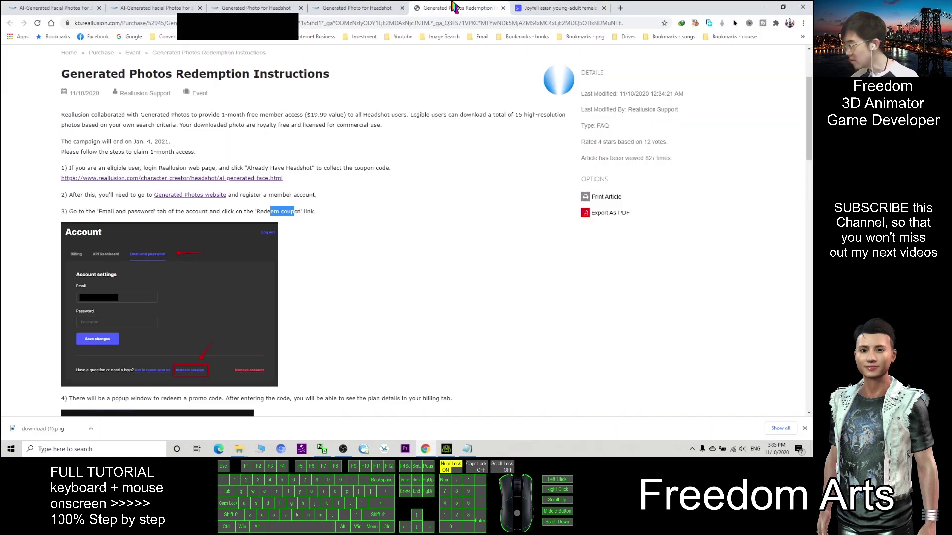
left_click(559, 8)
left_click(629, 71)
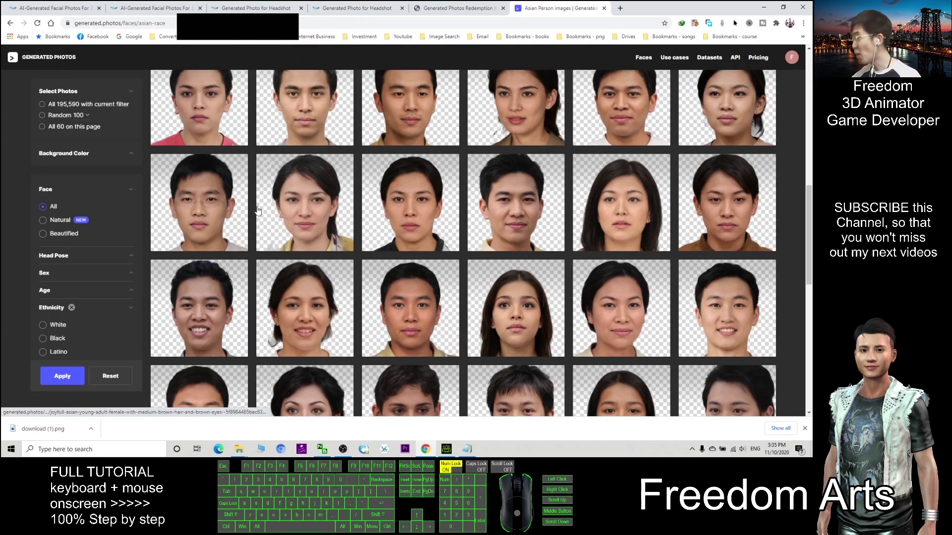
scroll(578, 189, "down", 5)
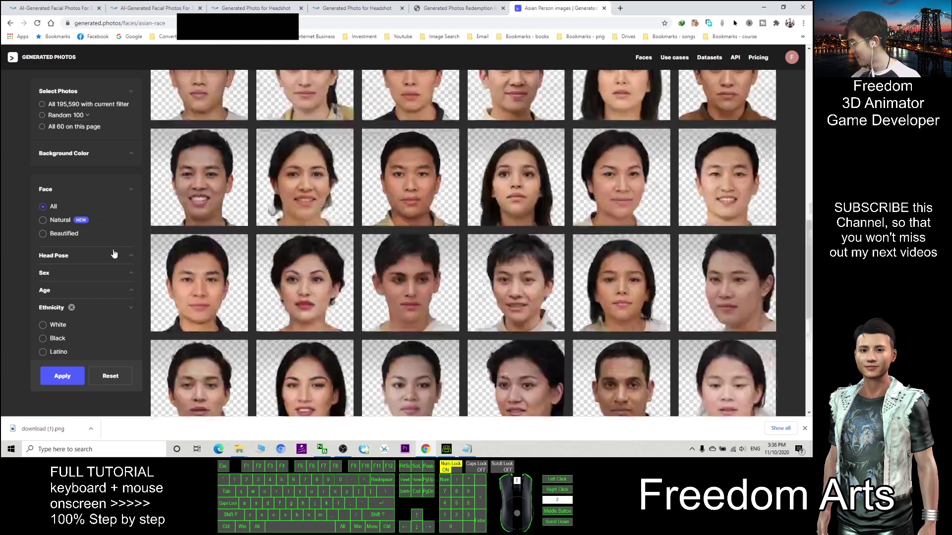
scroll(89, 250, "up", 1)
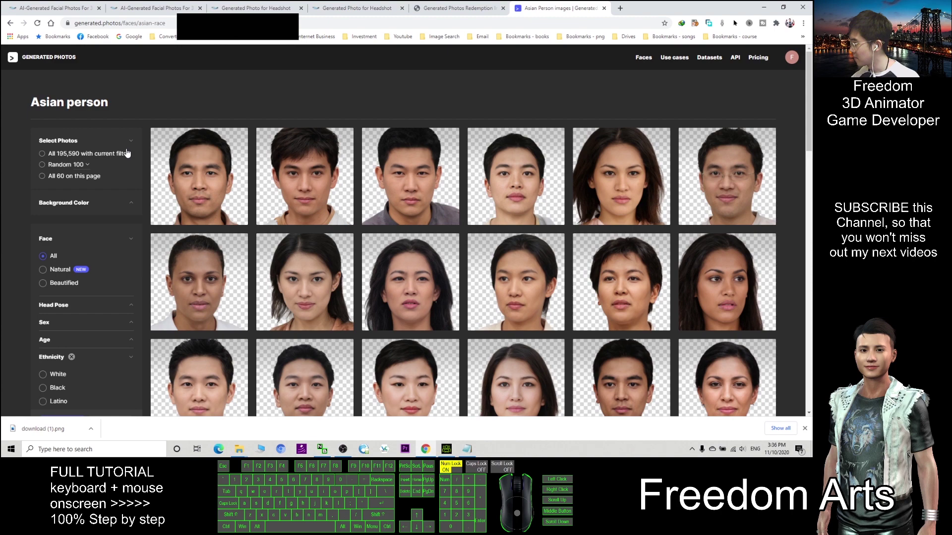
scroll(92, 314, "down", 3)
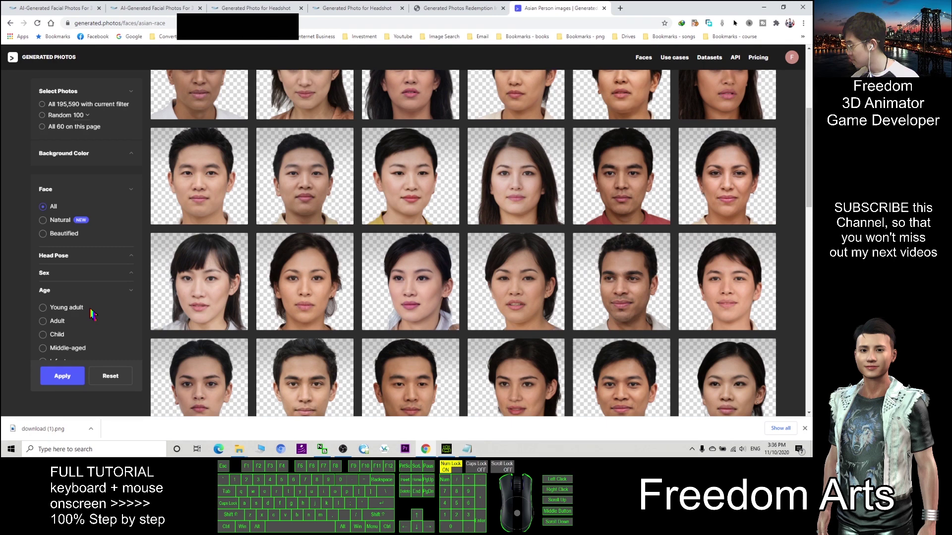
scroll(46, 253, "down", 2)
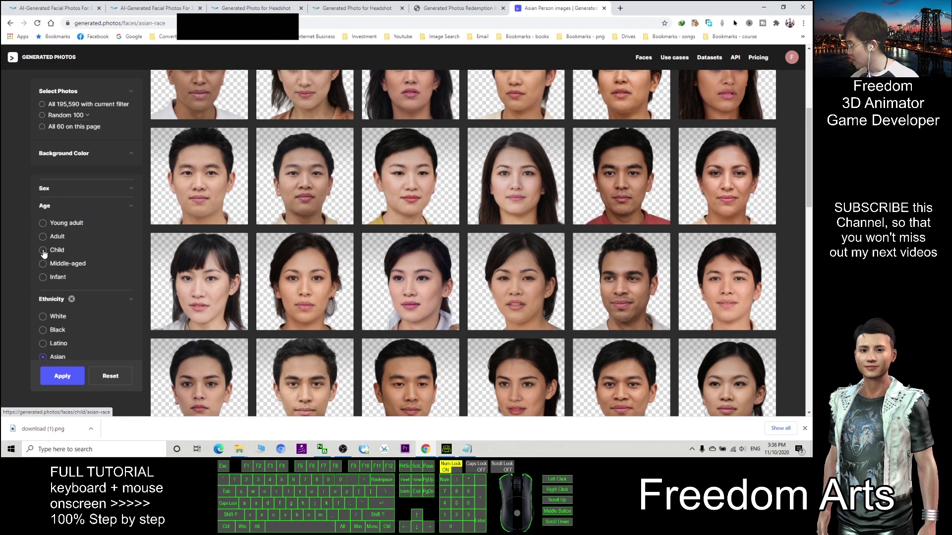
Filter the gallery to Age: Child and Sex: Female, then re-filter with Sex: Male.
left_click(43, 251)
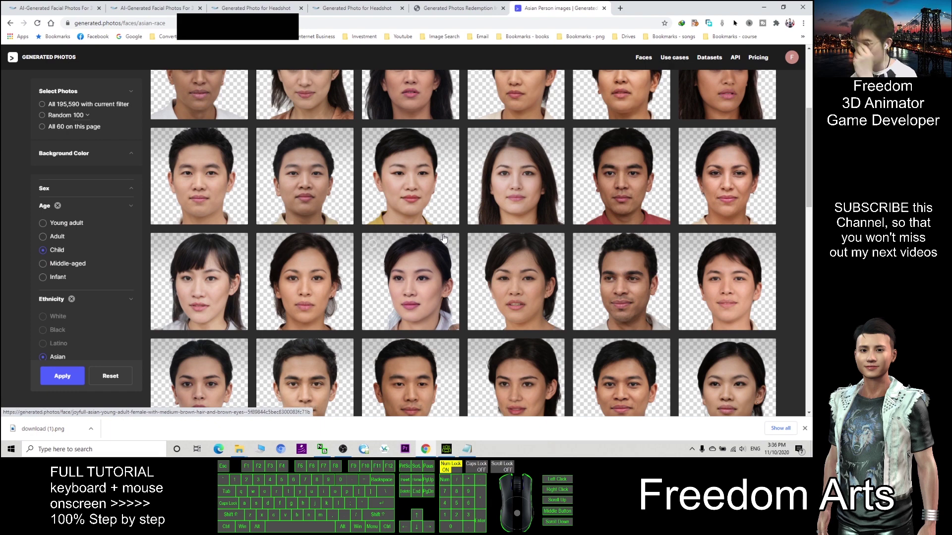
scroll(98, 312, "up", 1)
scroll(98, 312, "up", 2)
left_click(128, 278)
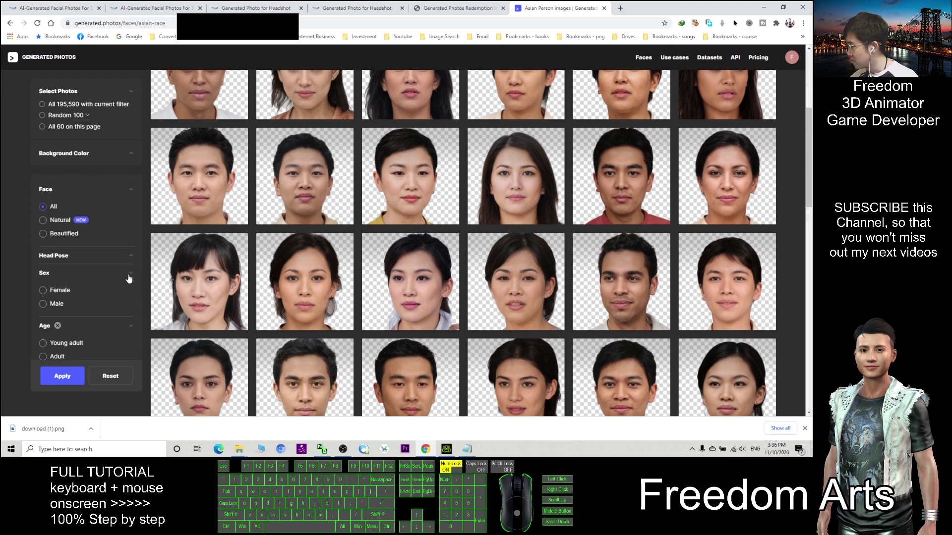
left_click(44, 291)
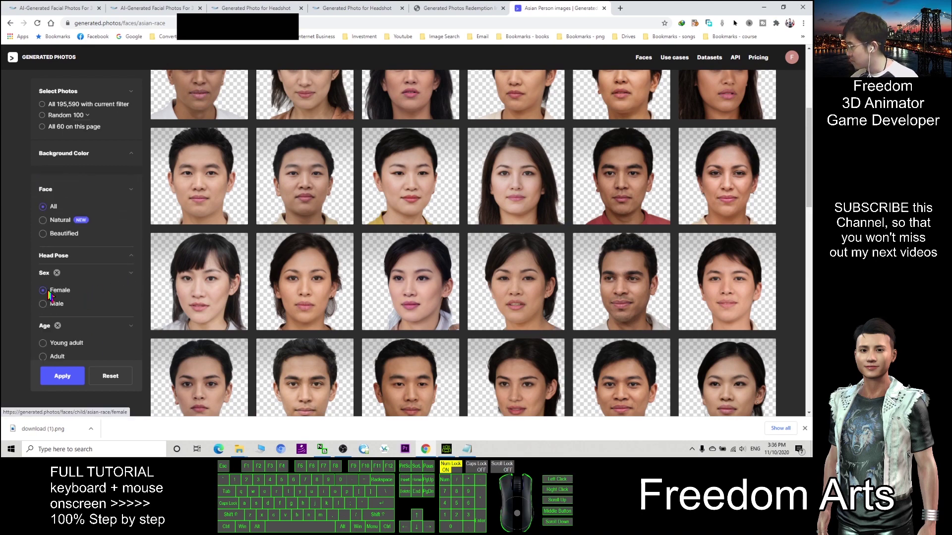
left_click(62, 376)
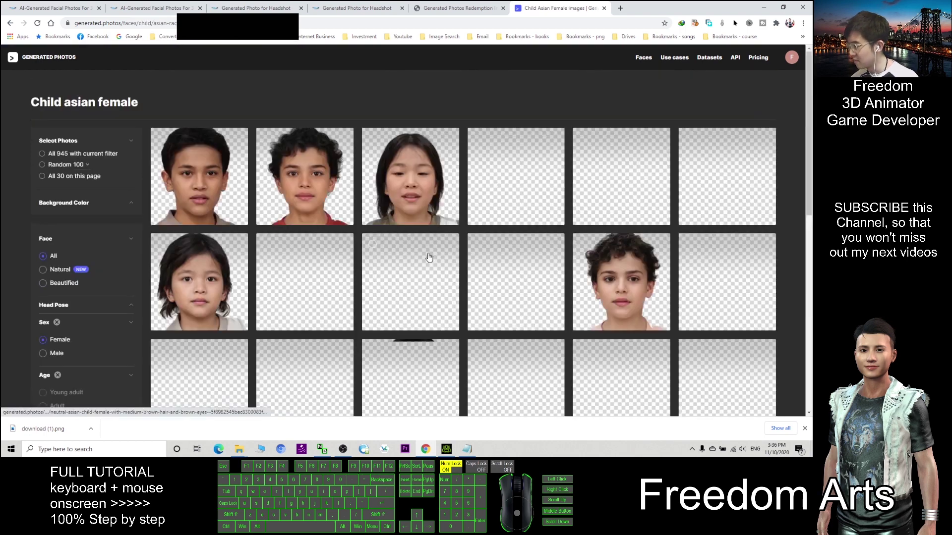
scroll(407, 253, "down", 2)
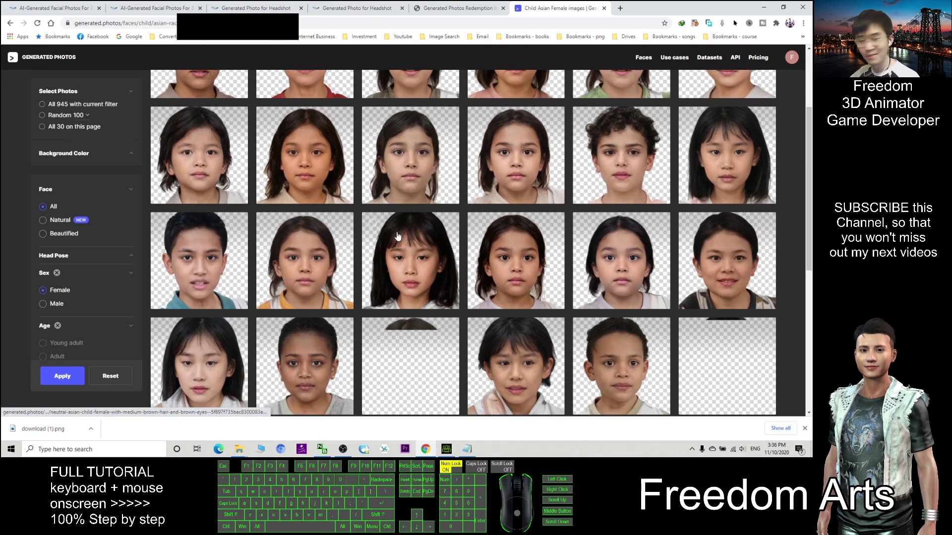
scroll(397, 237, "down", 3)
scroll(453, 217, "up", 3)
scroll(447, 223, "up", 2)
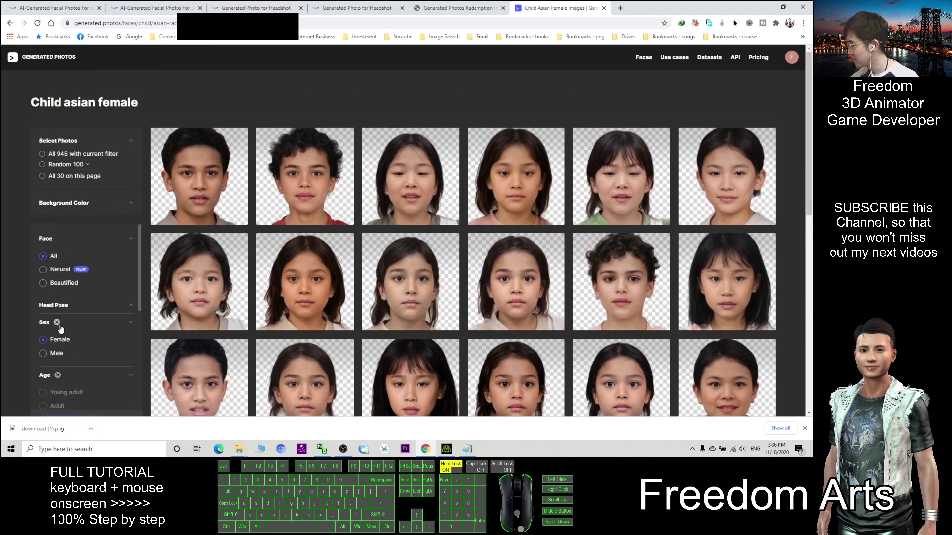
left_click(45, 354)
scroll(115, 305, "down", 3)
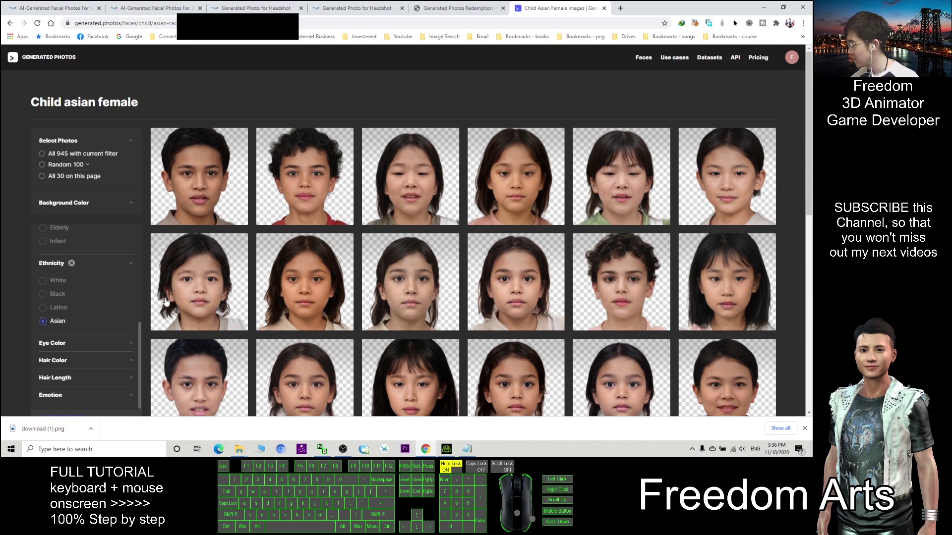
scroll(168, 300, "down", 2)
left_click(69, 378)
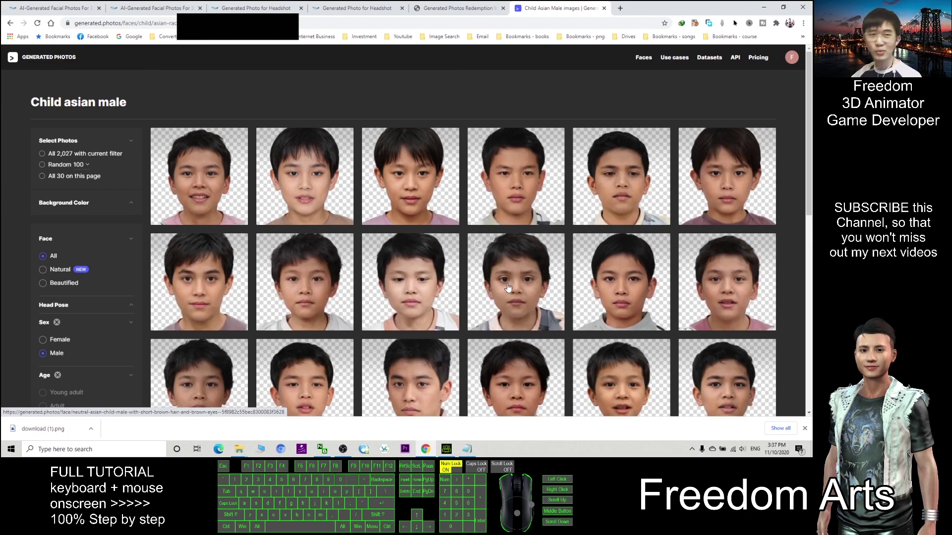
left_click(363, 449)
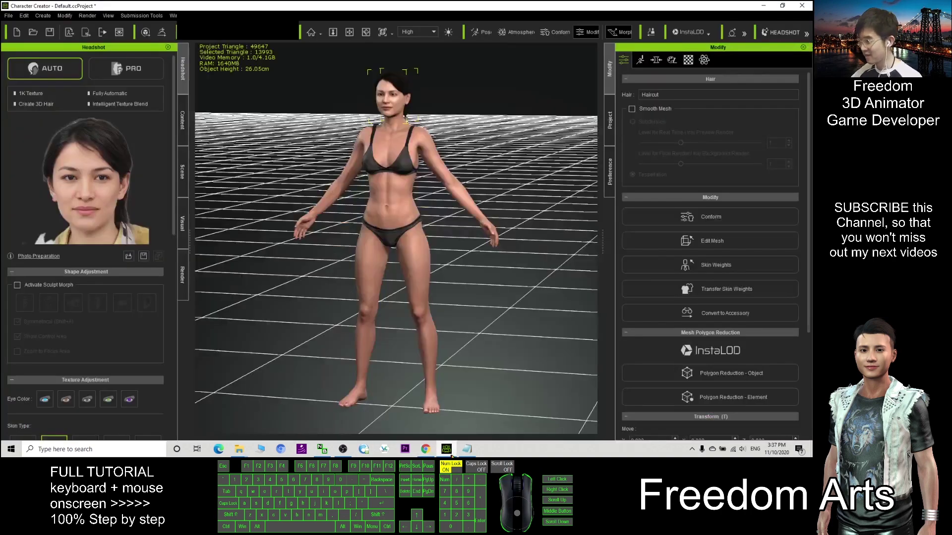
scroll(443, 168, "up", 3)
mouse_move(443, 168)
left_mouse_down()
mouse_move(387, 172)
mouse_move(544, 233)
mouse_move(533, 263)
left_mouse_up()
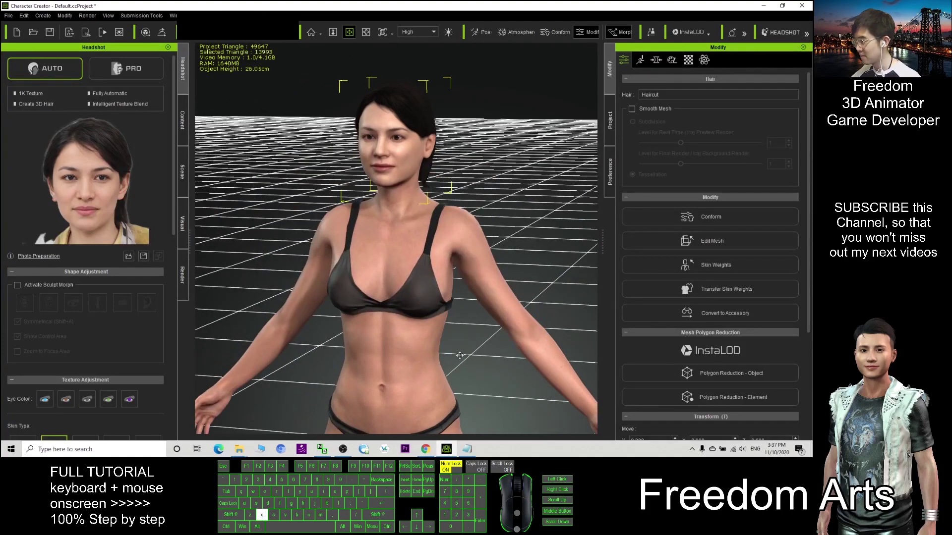
scroll(544, 233, "up", 3)
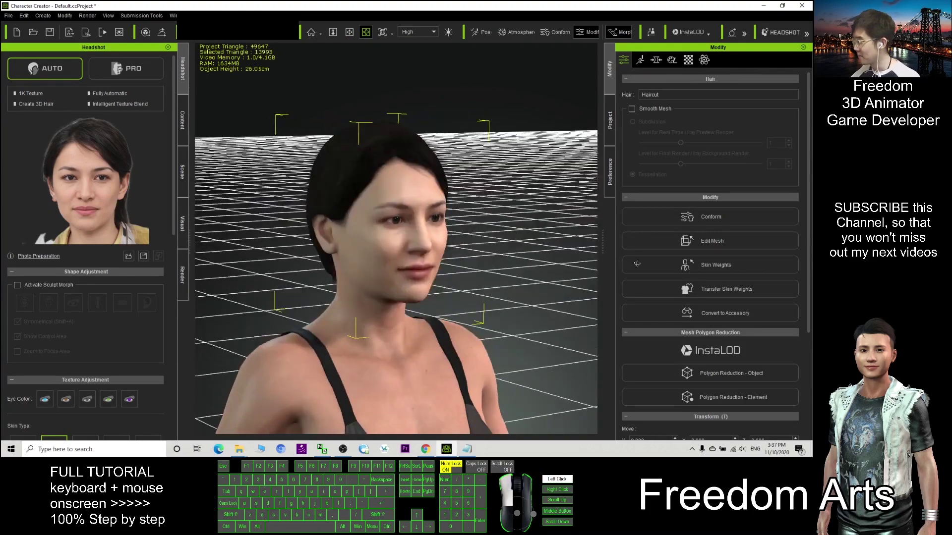
mouse_move(534, 262)
left_mouse_down()
mouse_move(431, 258)
mouse_move(389, 273)
mouse_move(447, 275)
left_mouse_up()
scroll(431, 258, "up", 2)
scroll(431, 258, "up", 2)
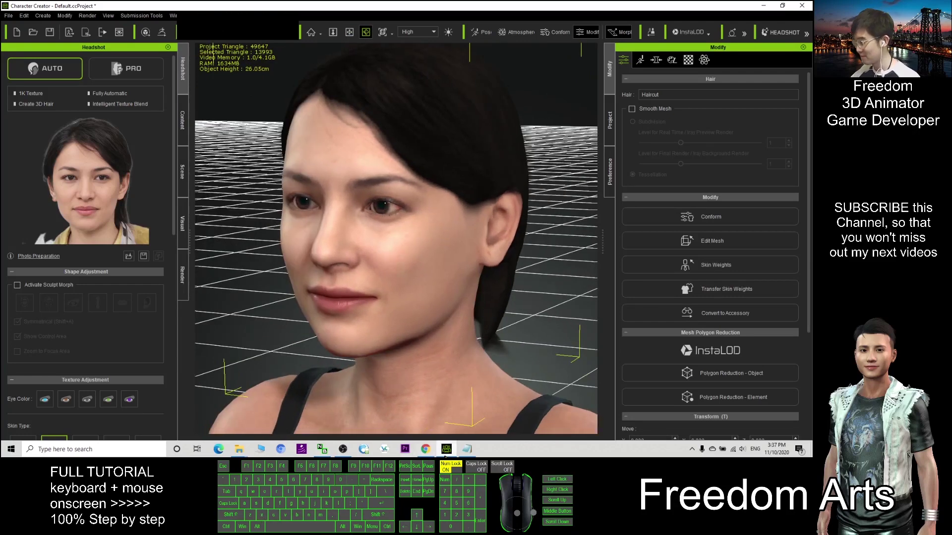
left_click(425, 450)
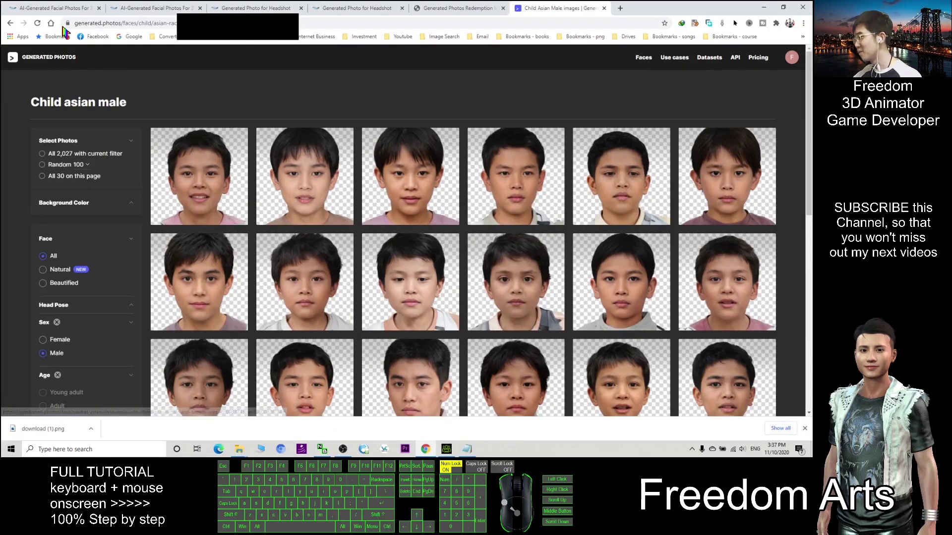
Return to the Reallusion 'AI-Generated Facial Photos' tab with the Headshot offer.
left_click(88, 7)
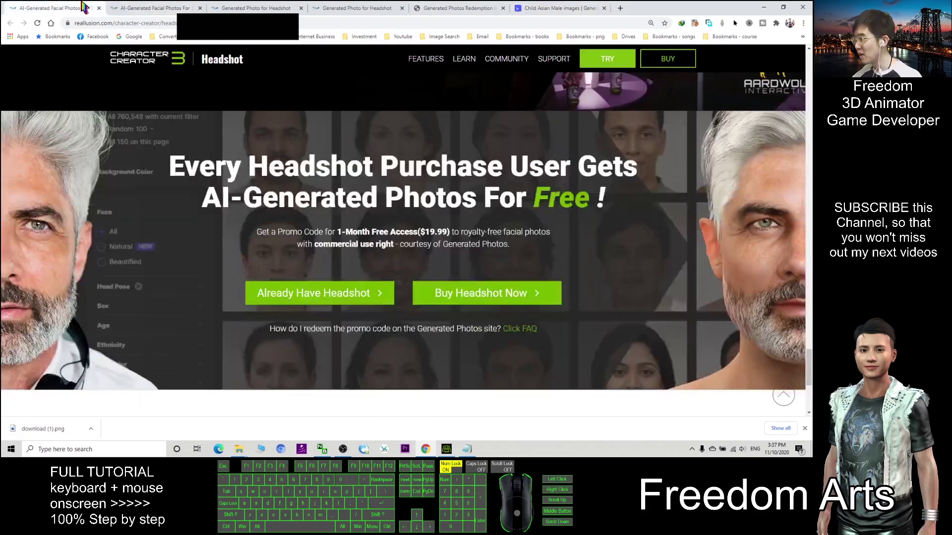
scroll(513, 253, "up", 6)
scroll(512, 254, "down", 4)
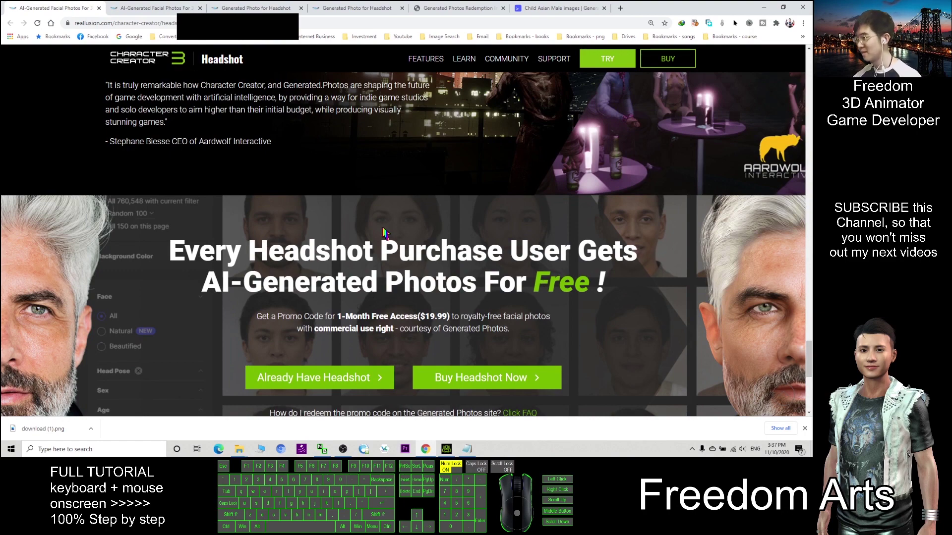
scroll(449, 234, "down", 2)
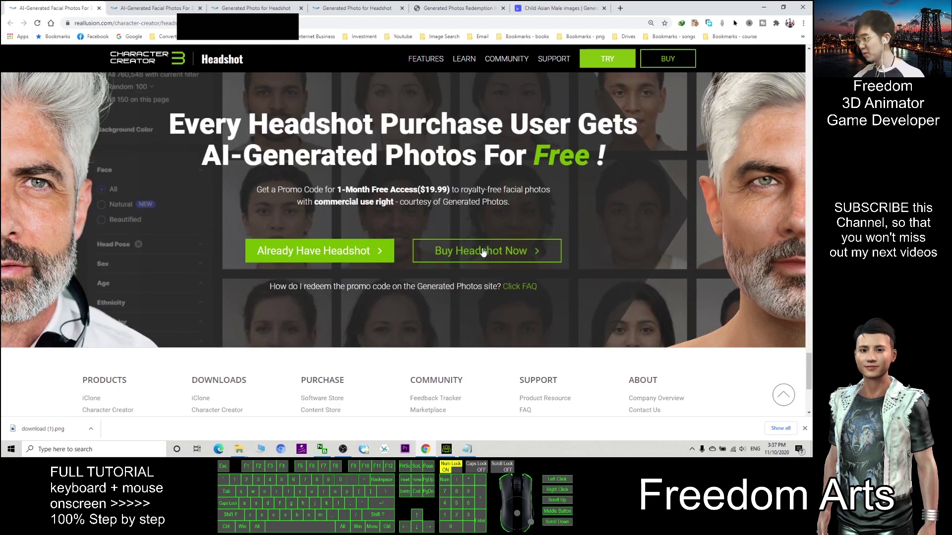
scroll(508, 251, "up", 1)
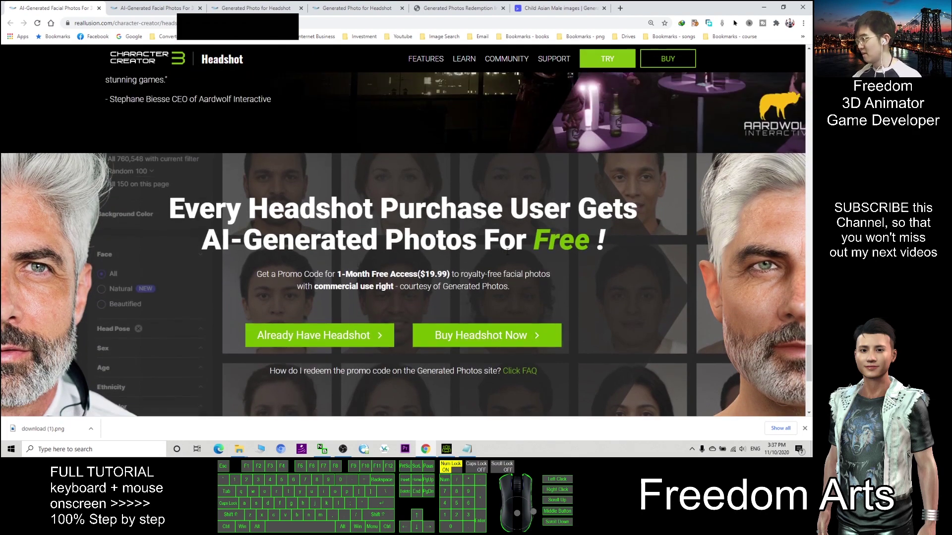